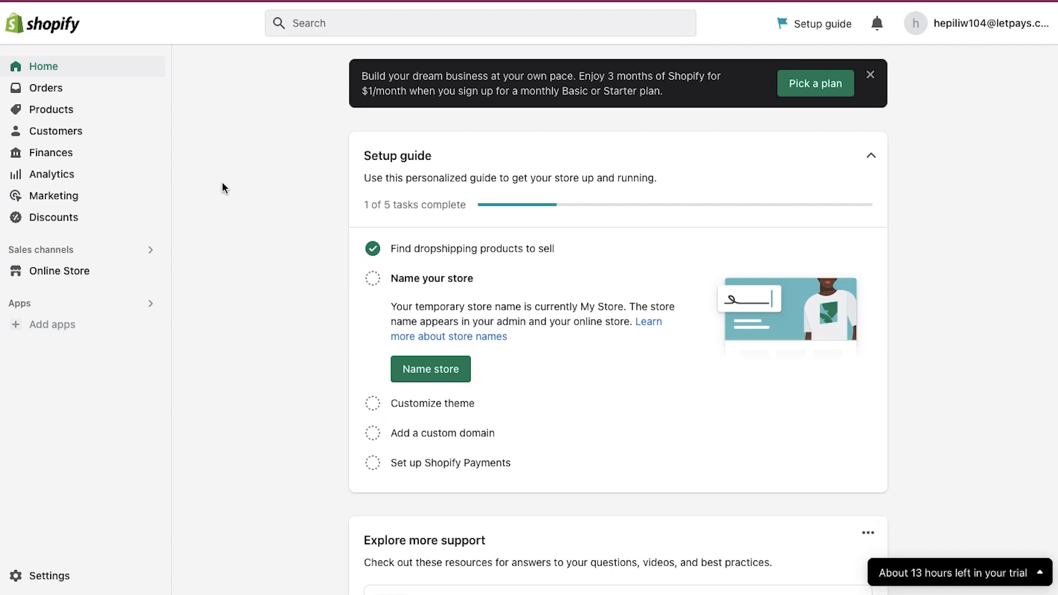
# - Open the Online Store themes page and view the storefront
pyautogui.press('Tab')
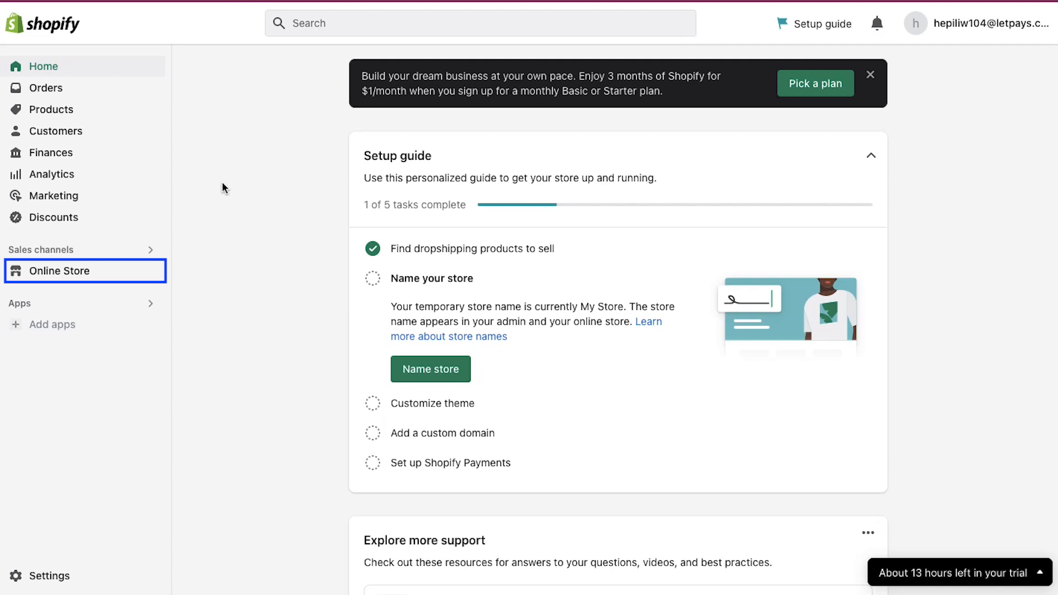
pyautogui.click(92, 272)
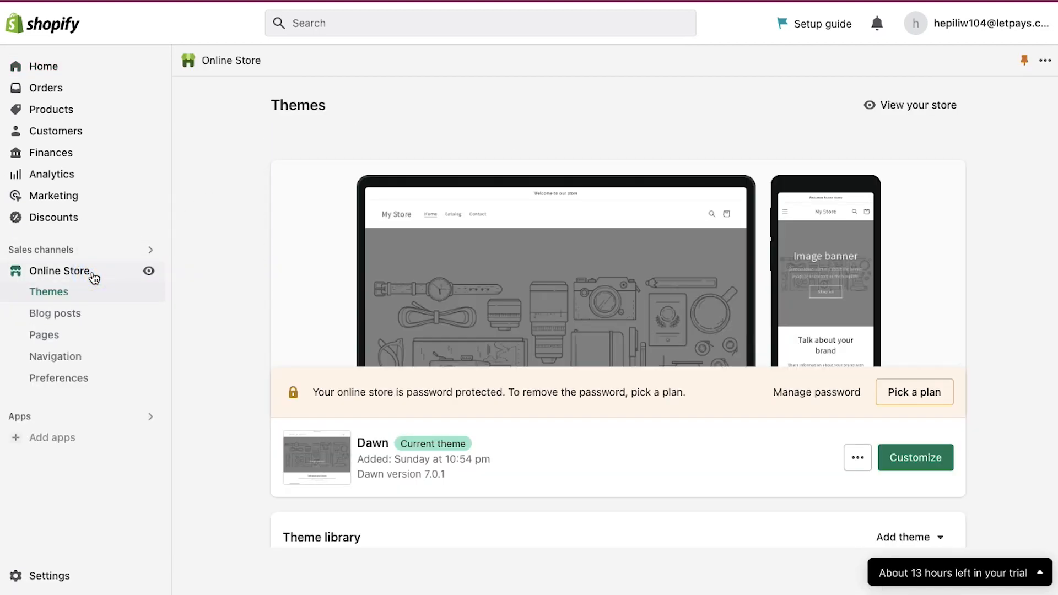
pyautogui.press('Tab')
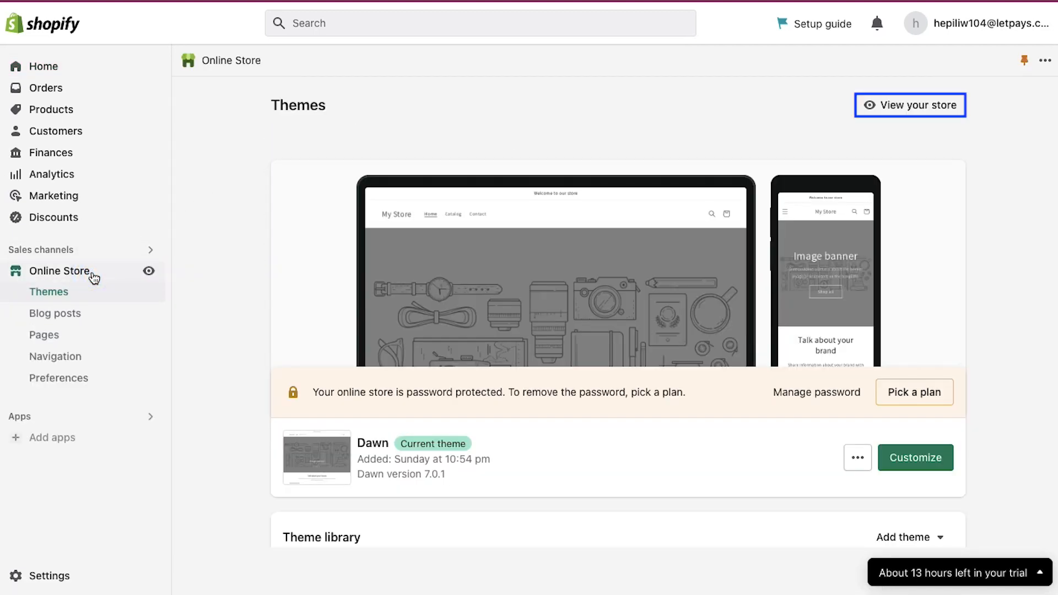
pyautogui.click(897, 106)
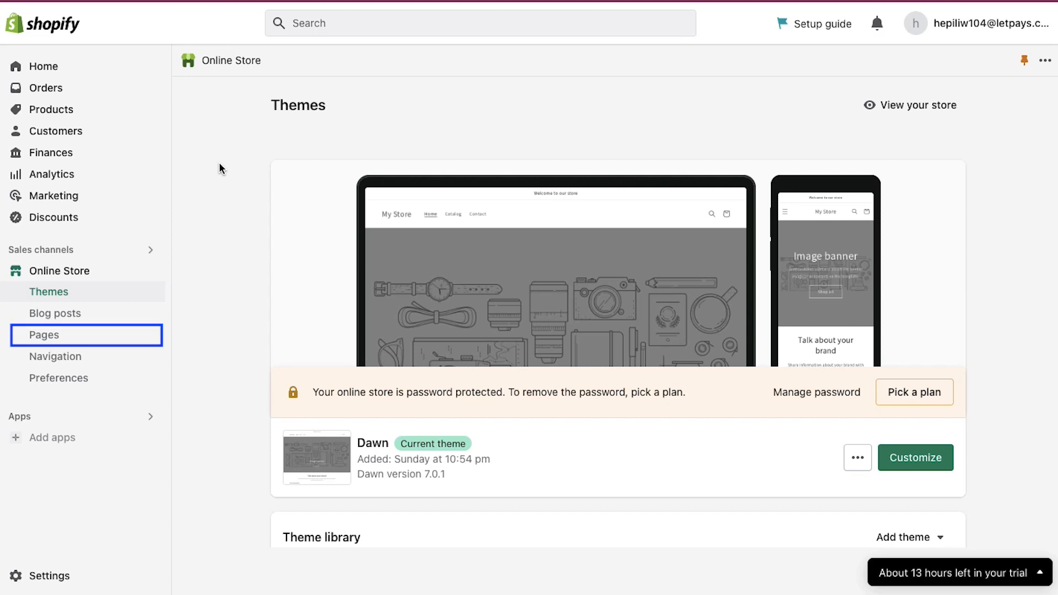
# - Create and save a new online store page titled Electronics, leaving its content empty
pyautogui.click(64, 334)
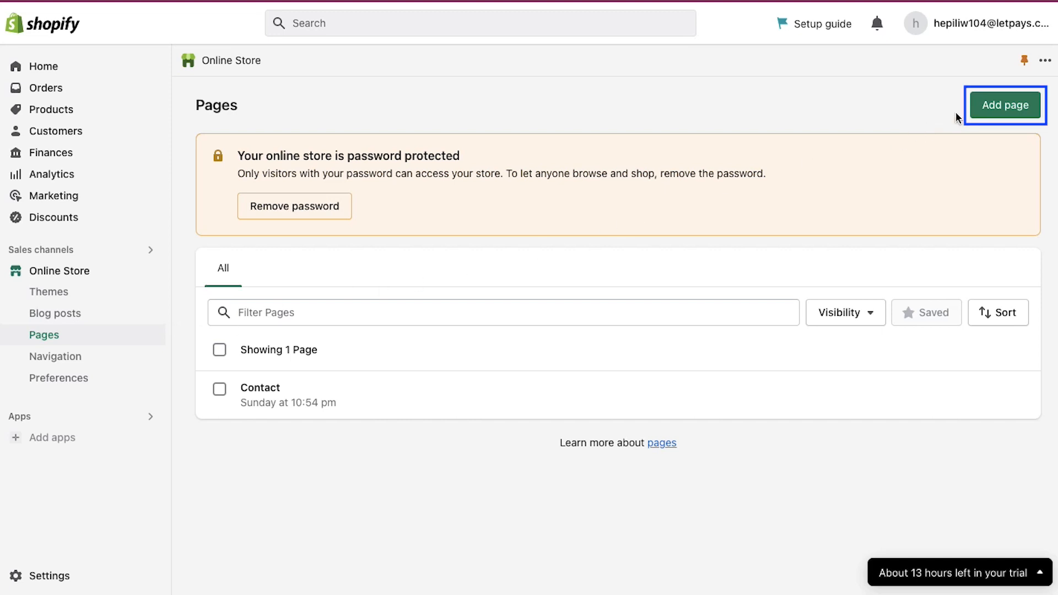
pyautogui.click(999, 113)
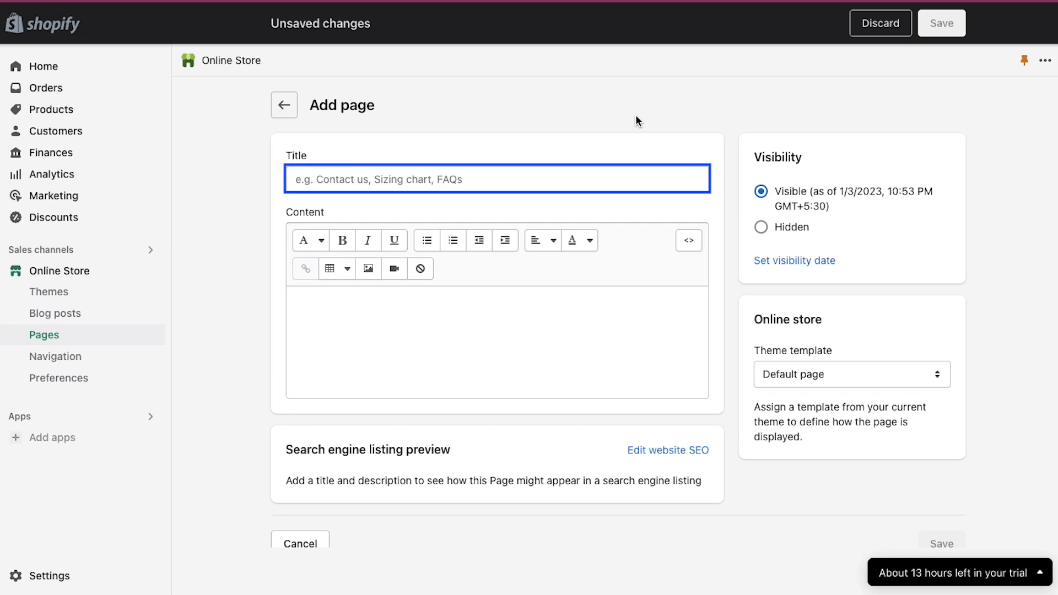
pyautogui.write('Ele')
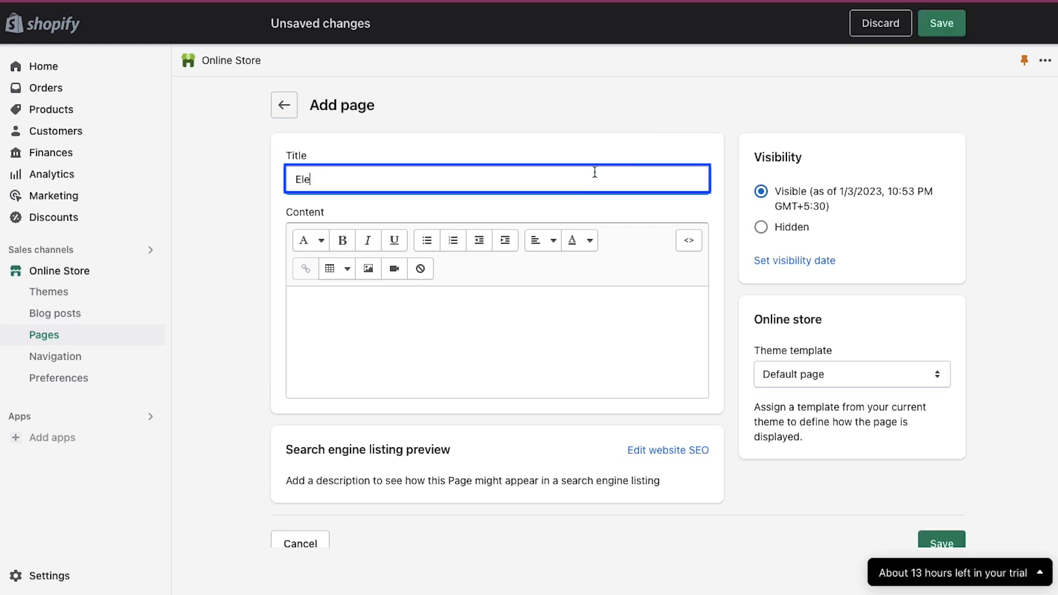
pyautogui.write('ctronics')
pyautogui.click(243, 215)
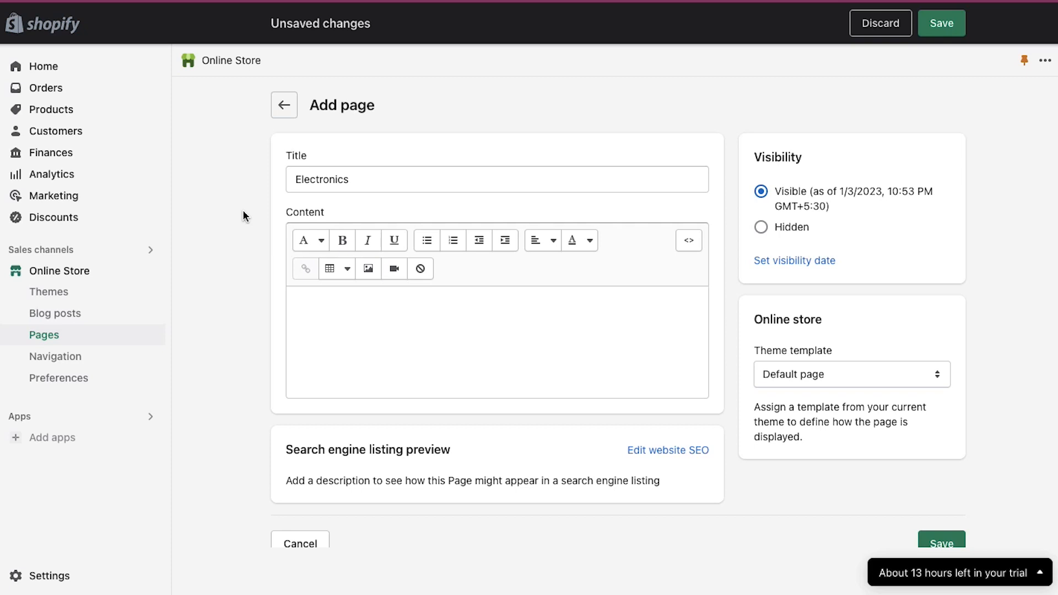
pyautogui.click(937, 25)
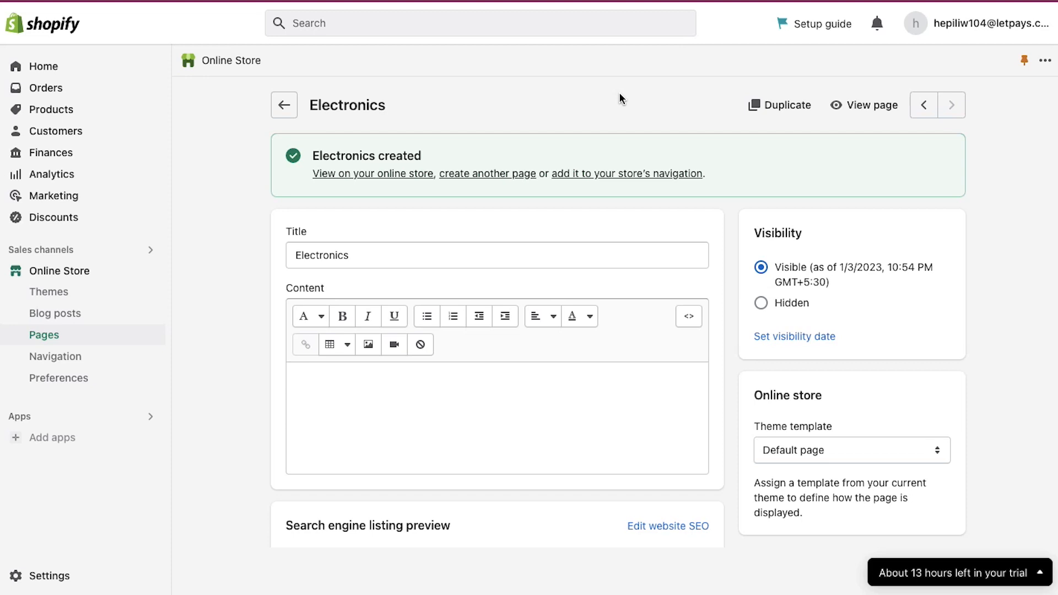
# - Duplicate the Electronics page under the name Footwear
pyautogui.press('Tab')
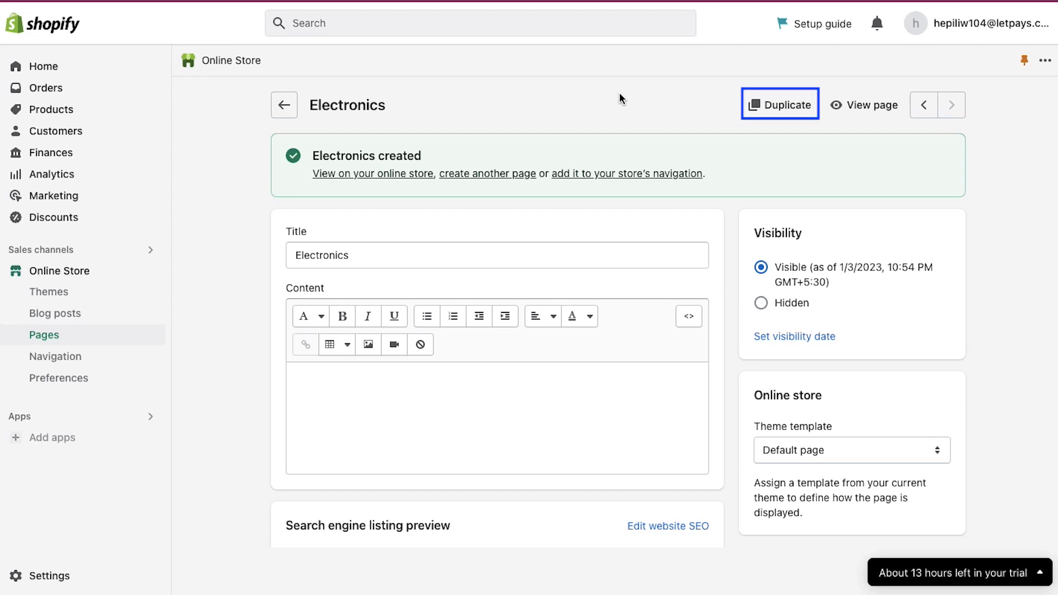
pyautogui.click(774, 104)
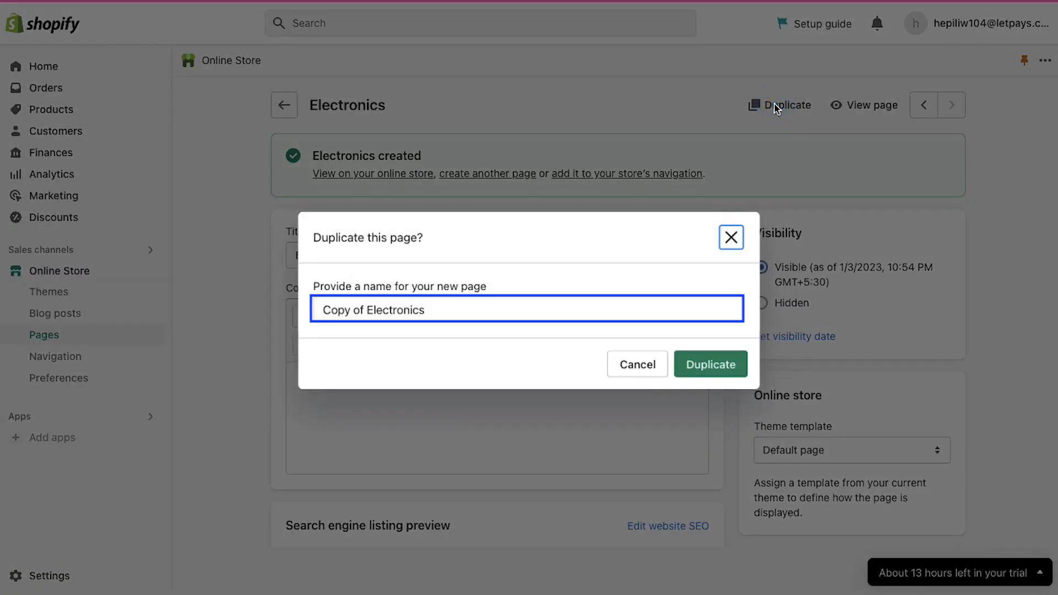
pyautogui.tripleClick(578, 309)
pyautogui.write('Footwear')
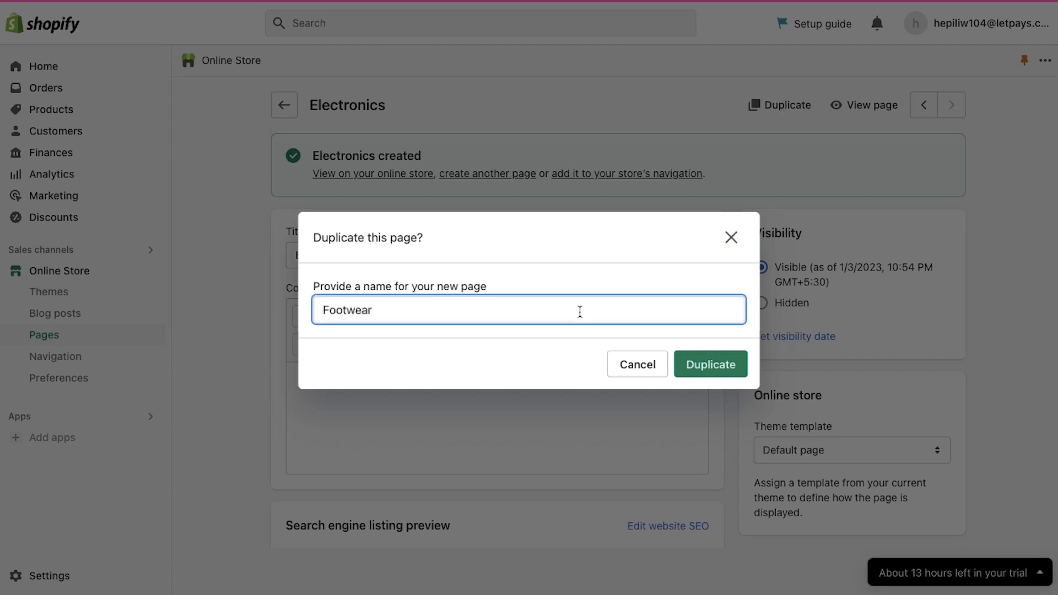
pyautogui.click(695, 368)
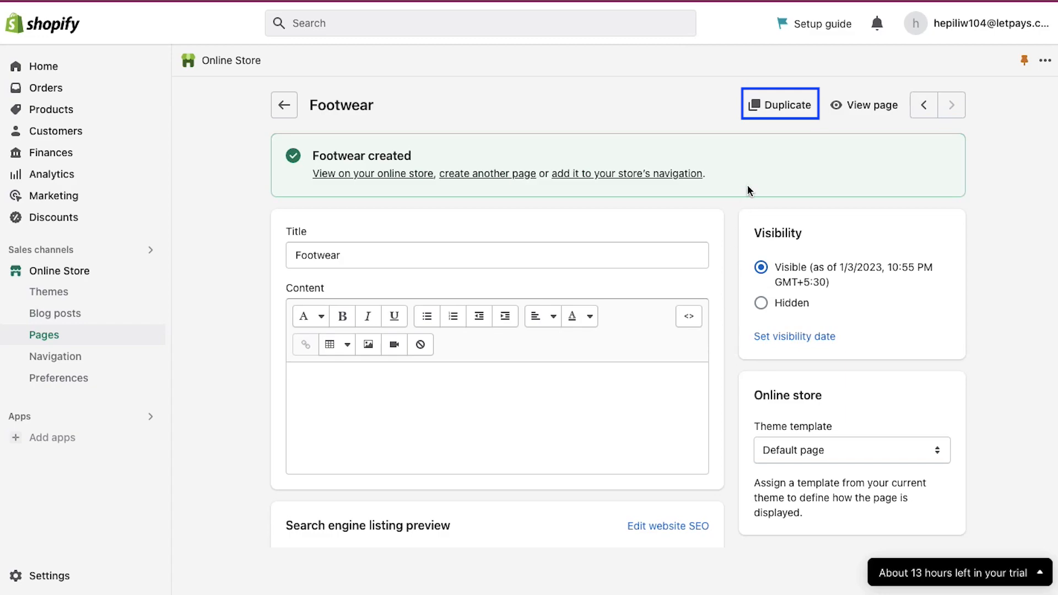
# - Duplicate the Footwear page under the name Clothing
pyautogui.click(780, 113)
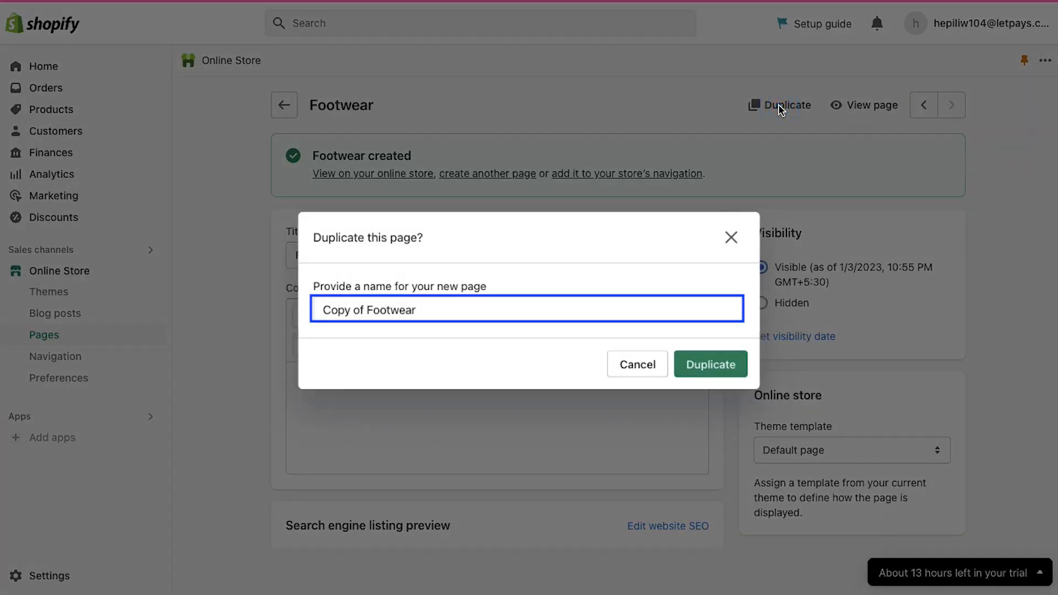
pyautogui.tripleClick(588, 300)
pyautogui.write('Clothing')
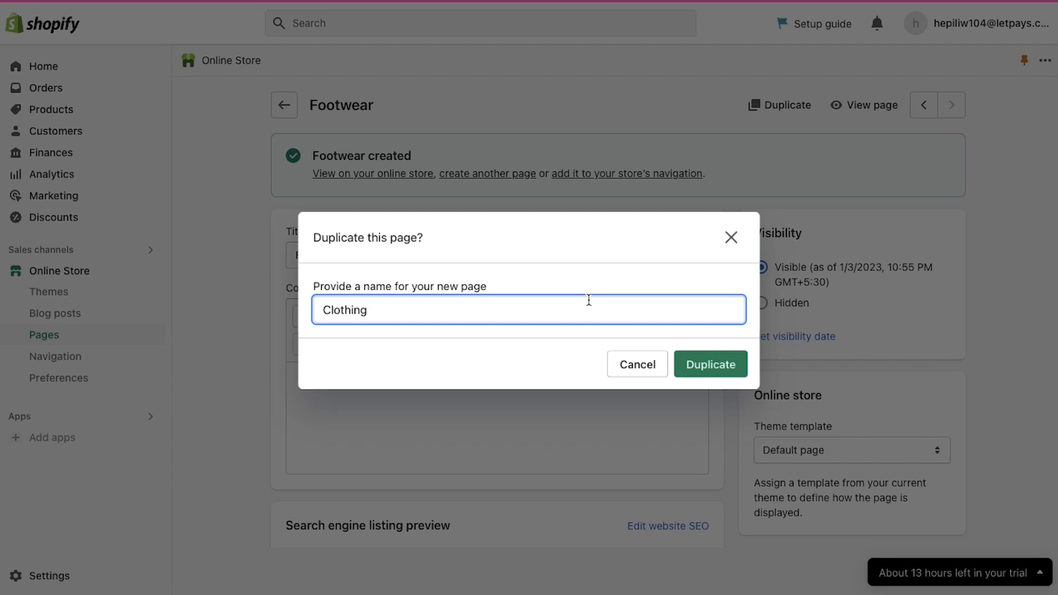
pyautogui.click(716, 372)
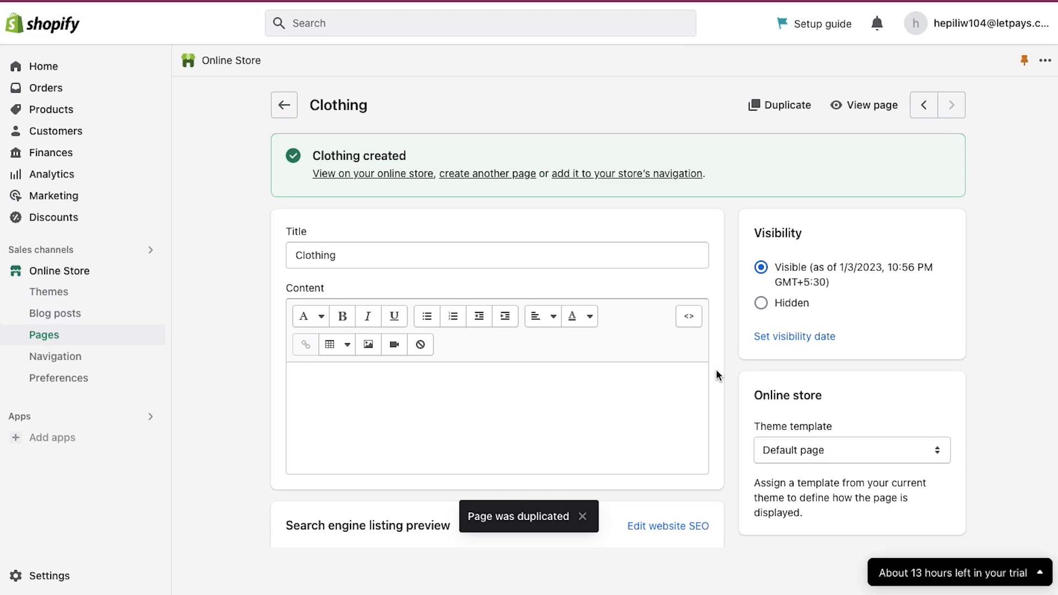
# - Duplicate the Clothing page under the name Accessories and return to the list of pages
pyautogui.click(773, 106)
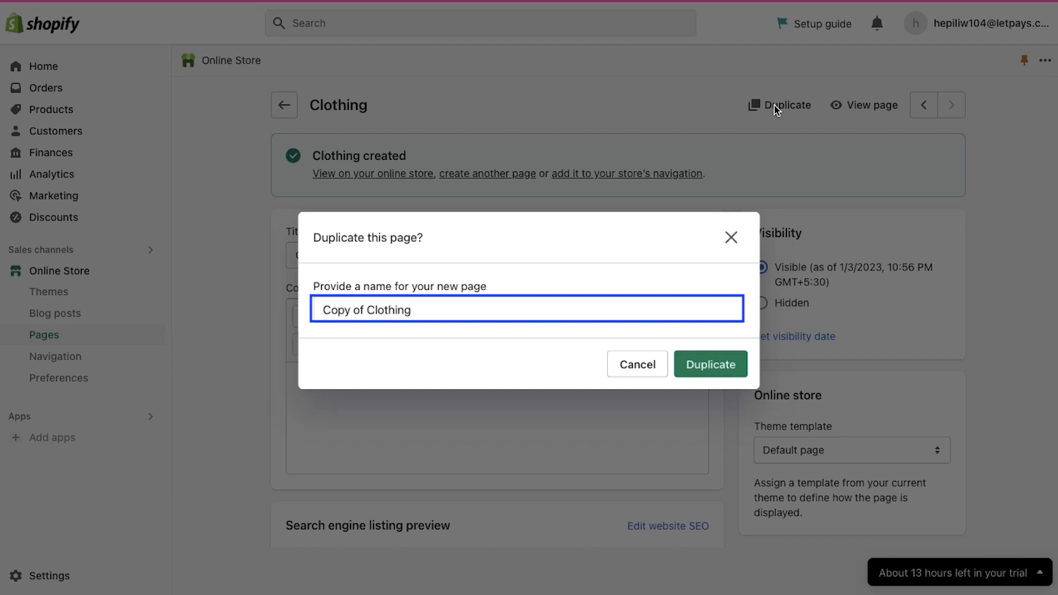
pyautogui.tripleClick(592, 308)
pyautogui.write('Accesso')
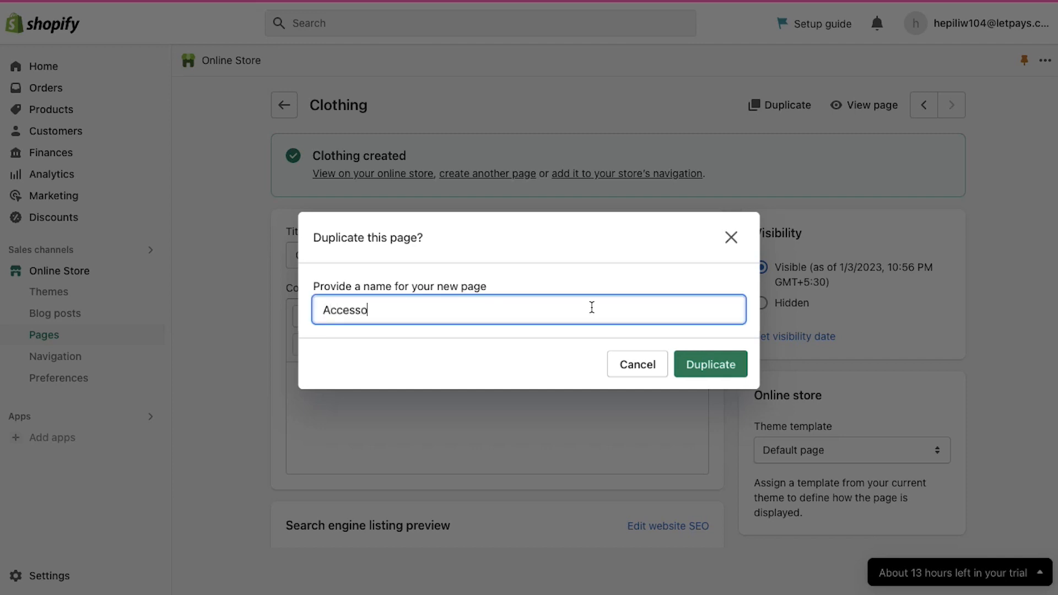
pyautogui.write('ries')
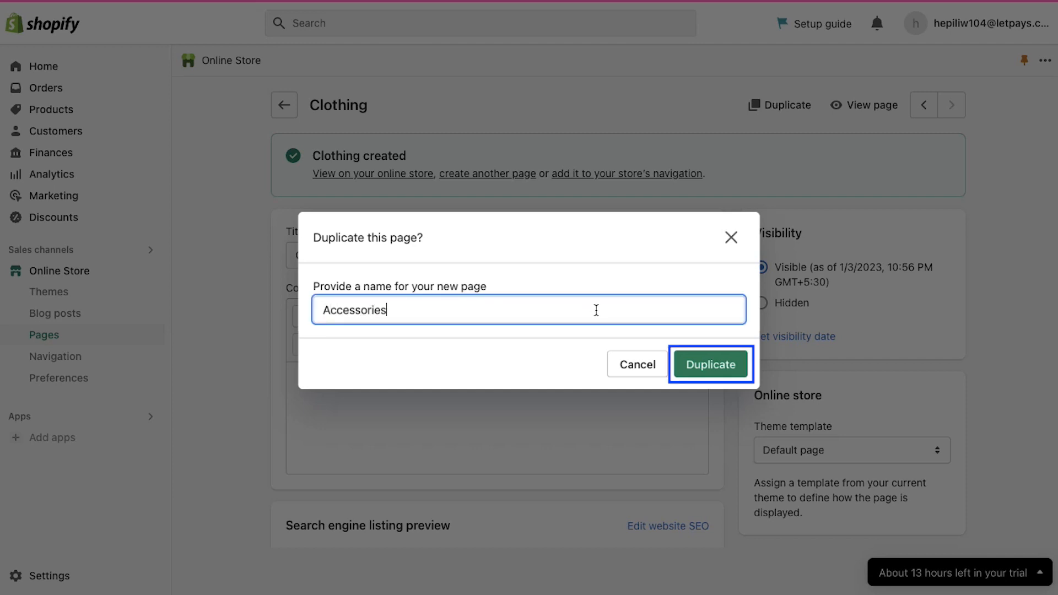
pyautogui.click(699, 364)
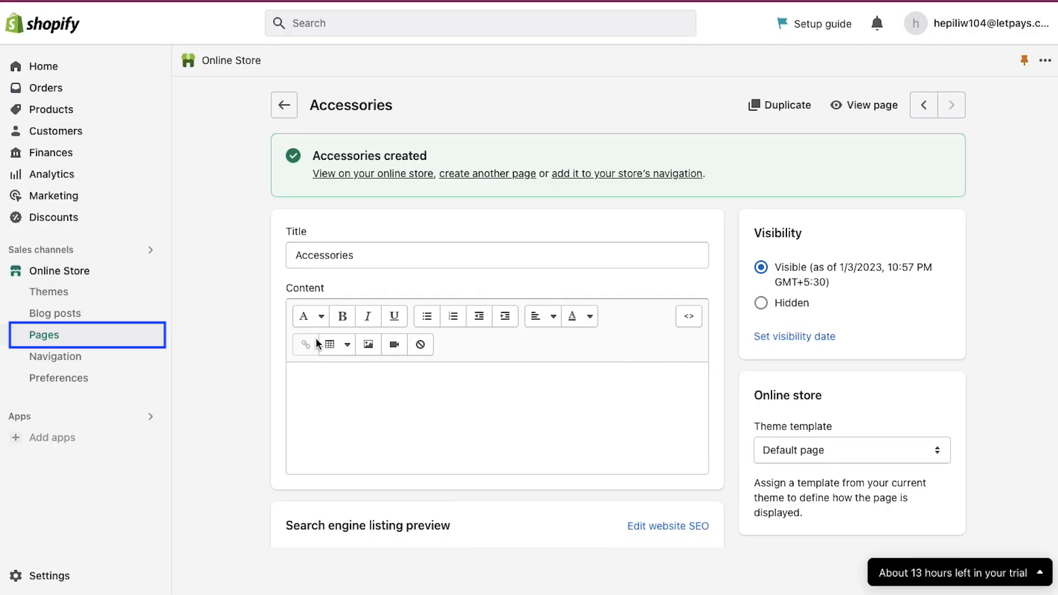
pyautogui.click(47, 335)
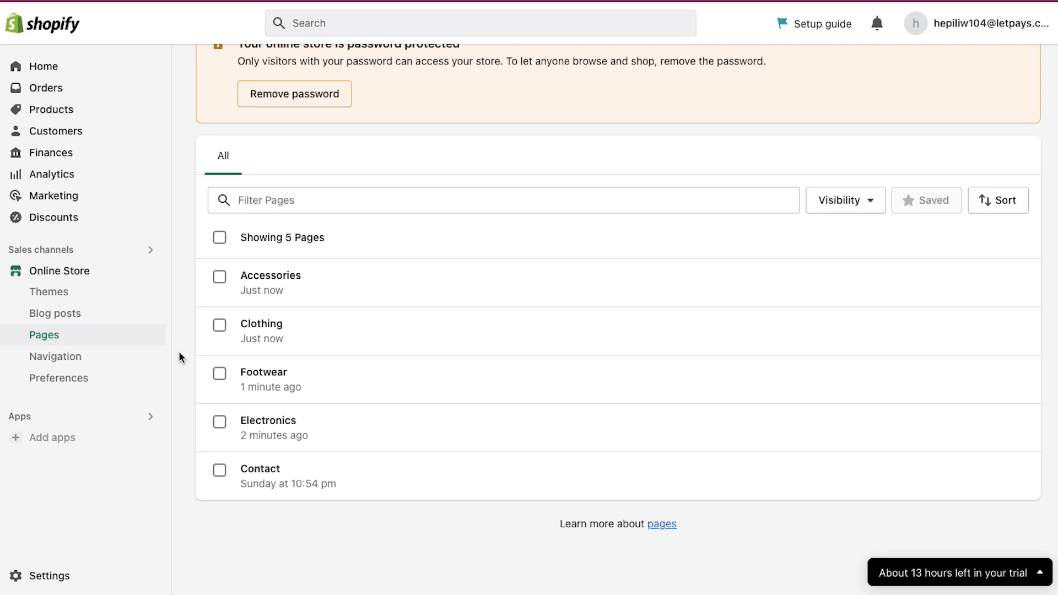
# - Add a Product categories item linked to the Home page to the store's Main menu and move it above Contact
pyautogui.click(89, 359)
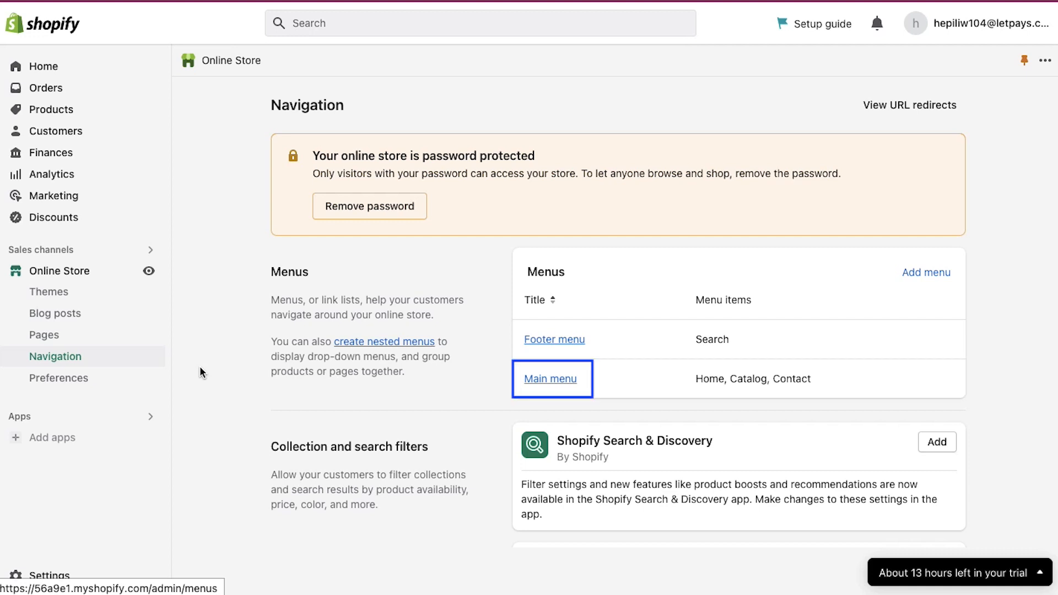
pyautogui.click(536, 379)
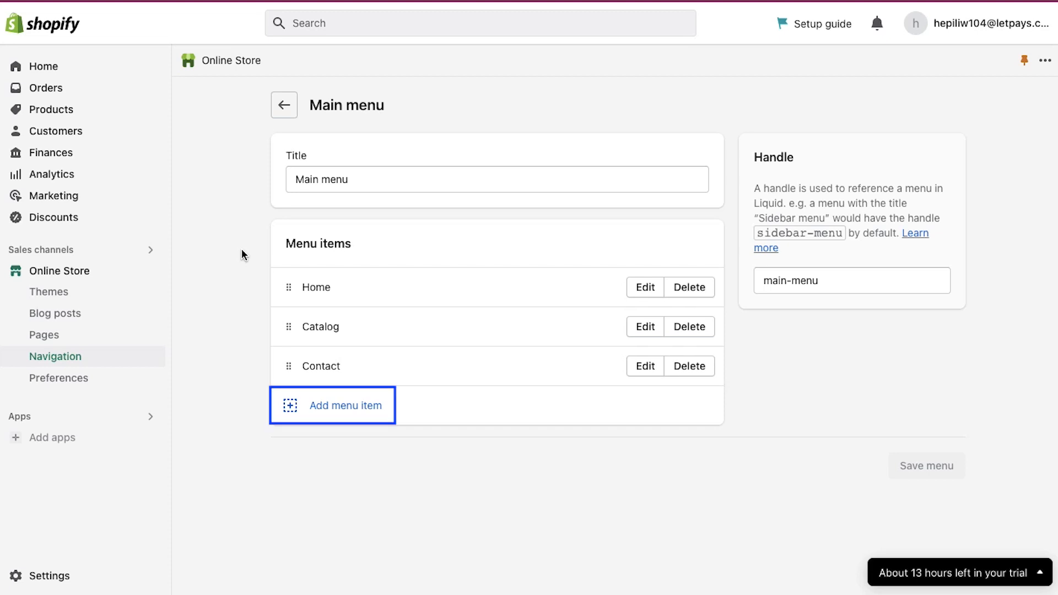
pyautogui.click(325, 411)
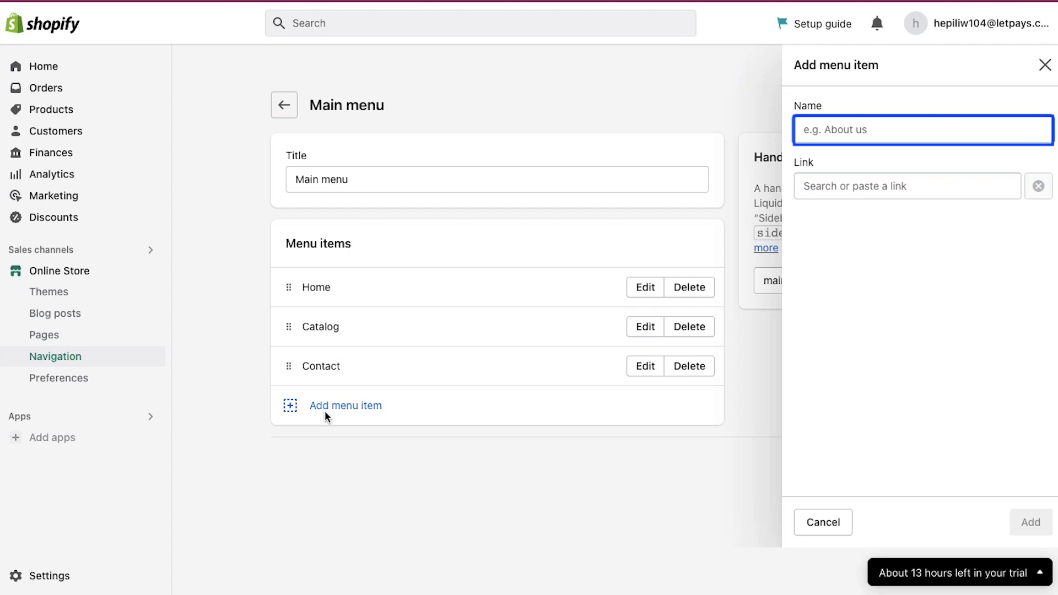
pyautogui.write('Pro')
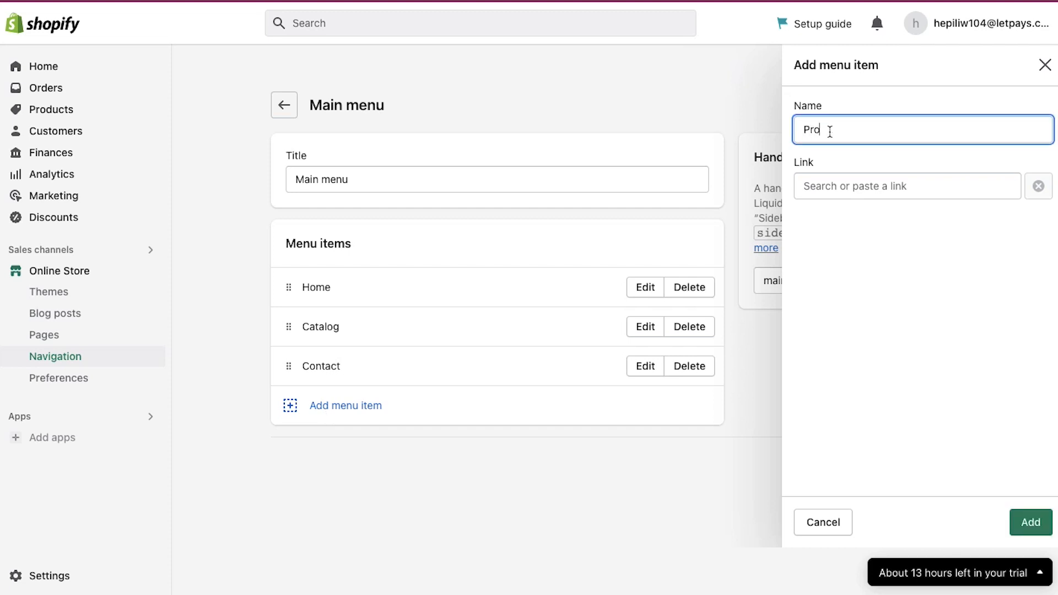
pyautogui.write('duct categories')
pyautogui.press('Tab')
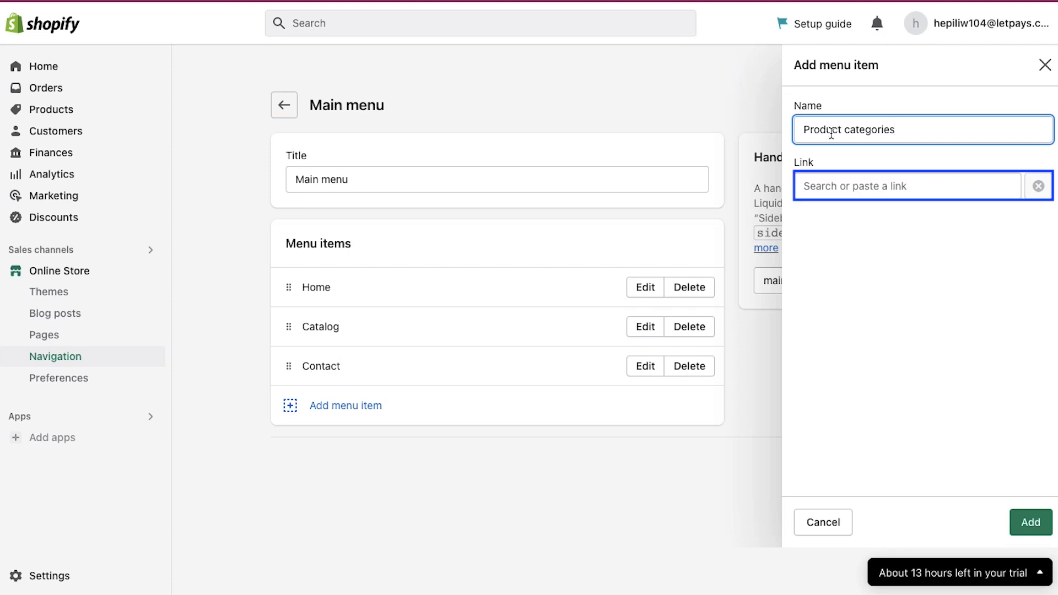
pyautogui.click(838, 151)
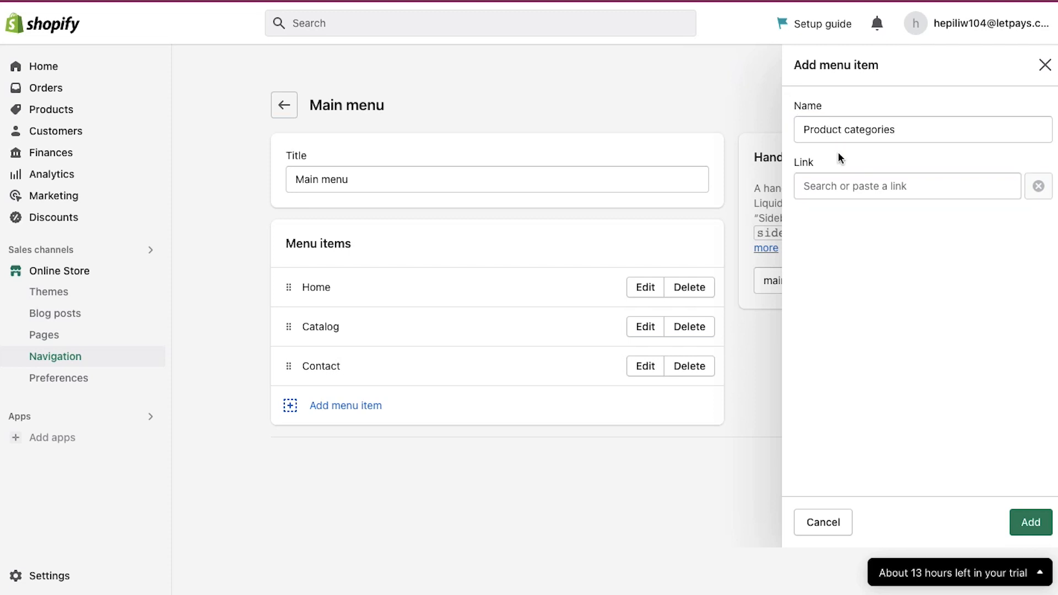
pyautogui.click(858, 177)
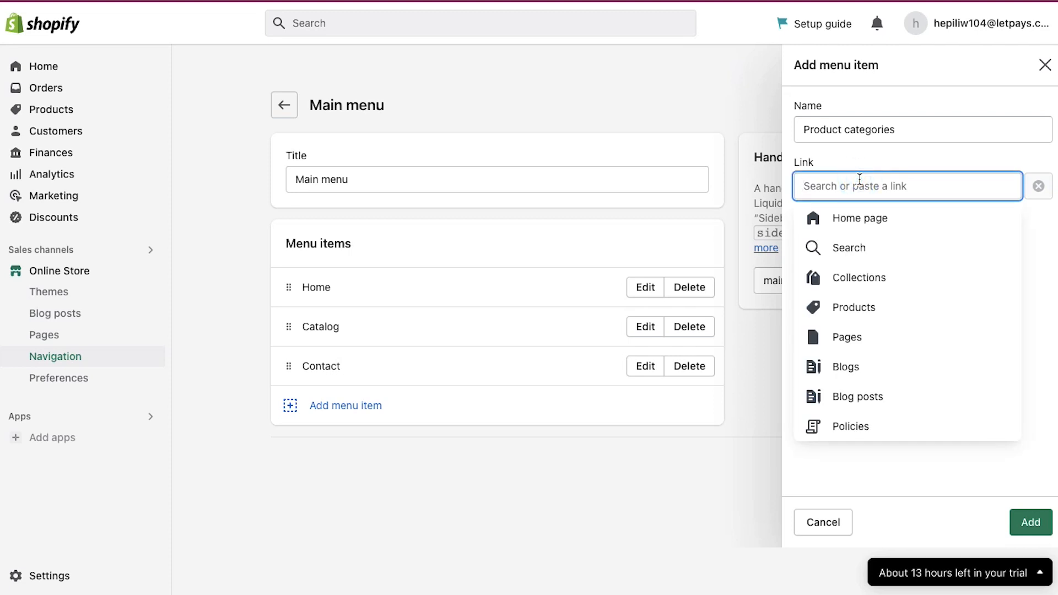
pyautogui.click(873, 223)
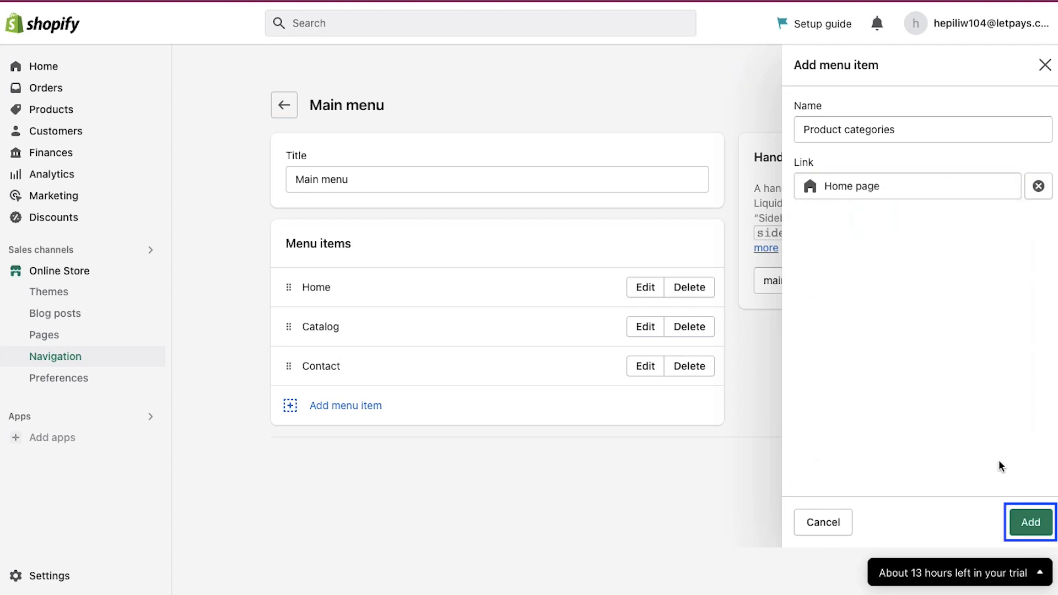
pyautogui.click(1029, 521)
pyautogui.click(1026, 517)
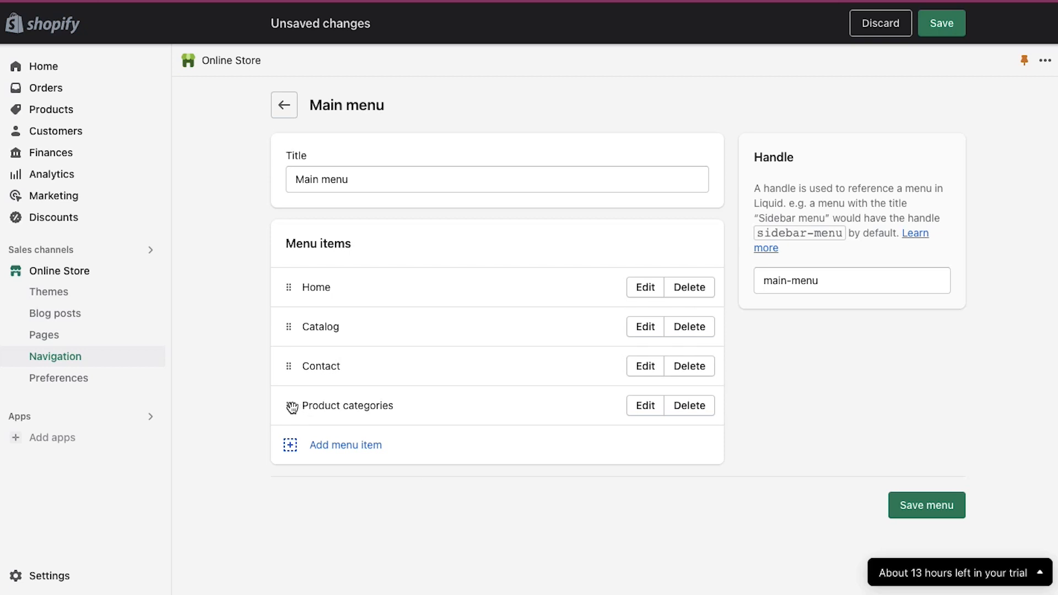
pyautogui.moveTo(291, 407); pyautogui.dragTo(292, 368)
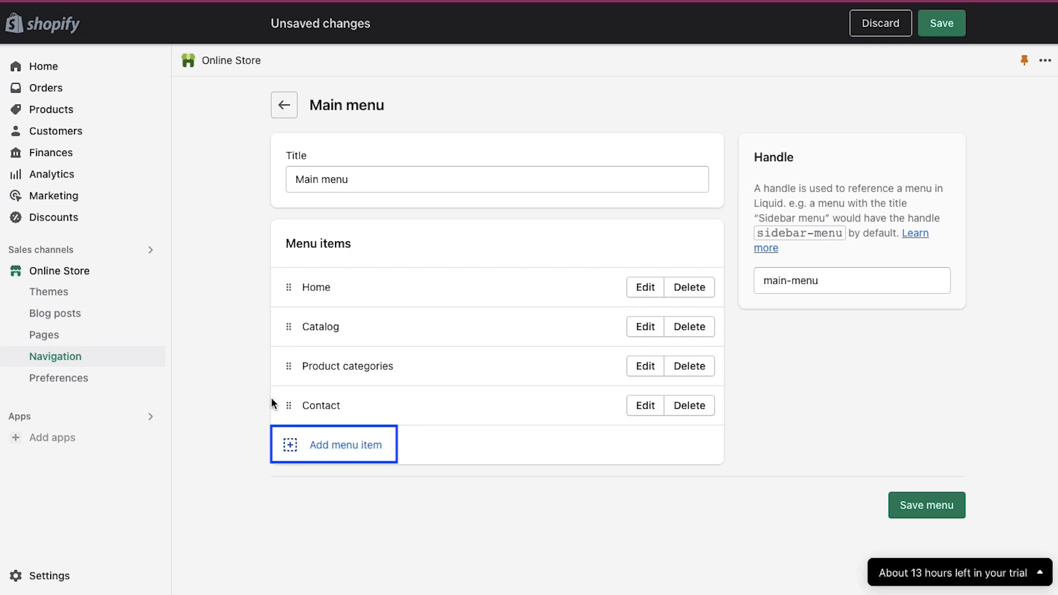
# - Add an Electronics item linked to the Electronics page to the Main menu and nest it under Product categories
pyautogui.click(321, 447)
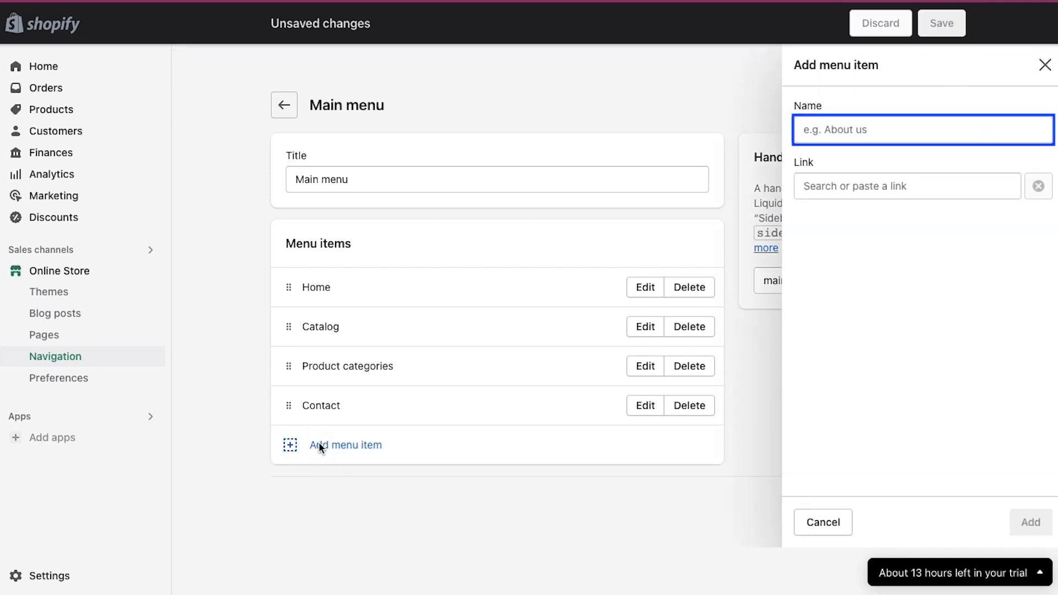
pyautogui.write('E')
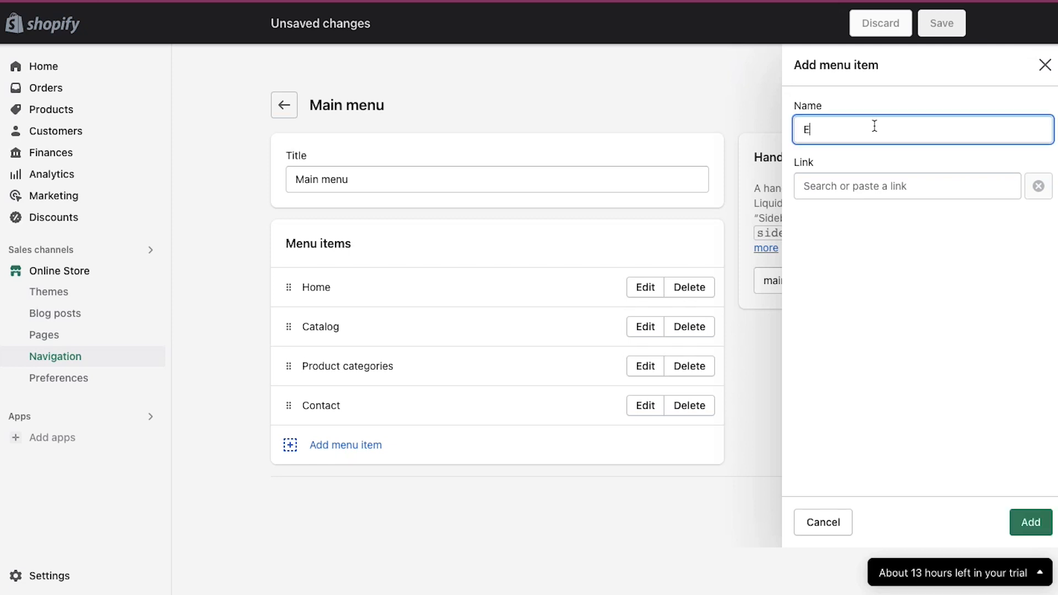
pyautogui.write('lectronics')
pyautogui.click(897, 185)
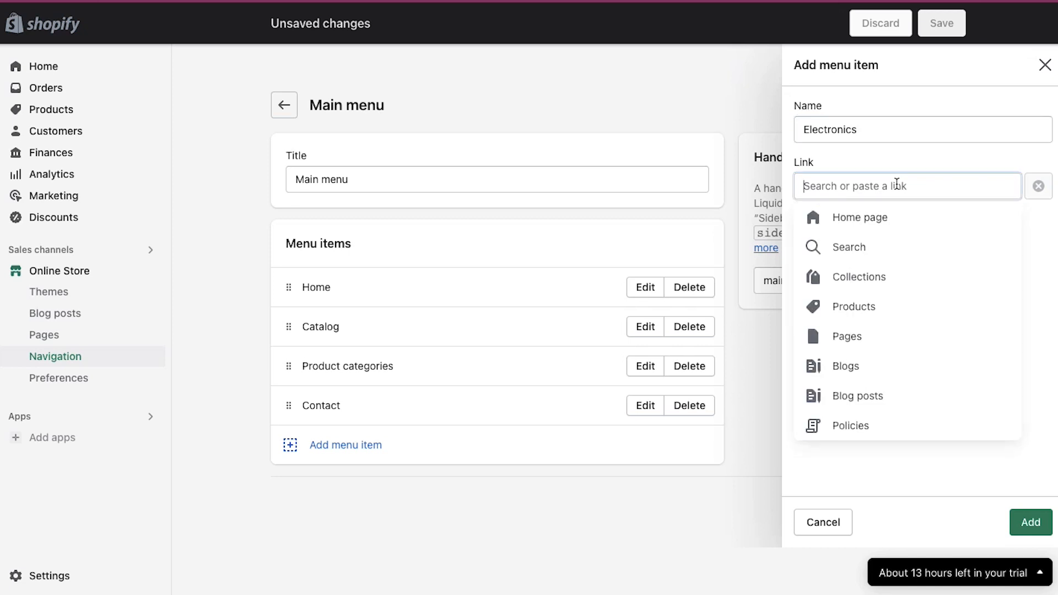
pyautogui.click(897, 333)
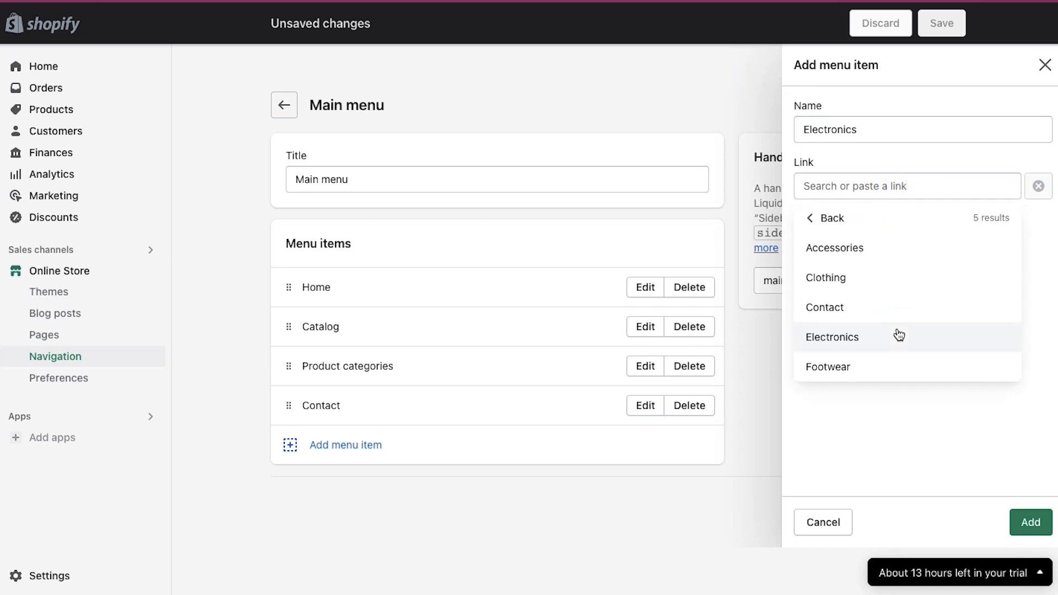
pyautogui.click(884, 334)
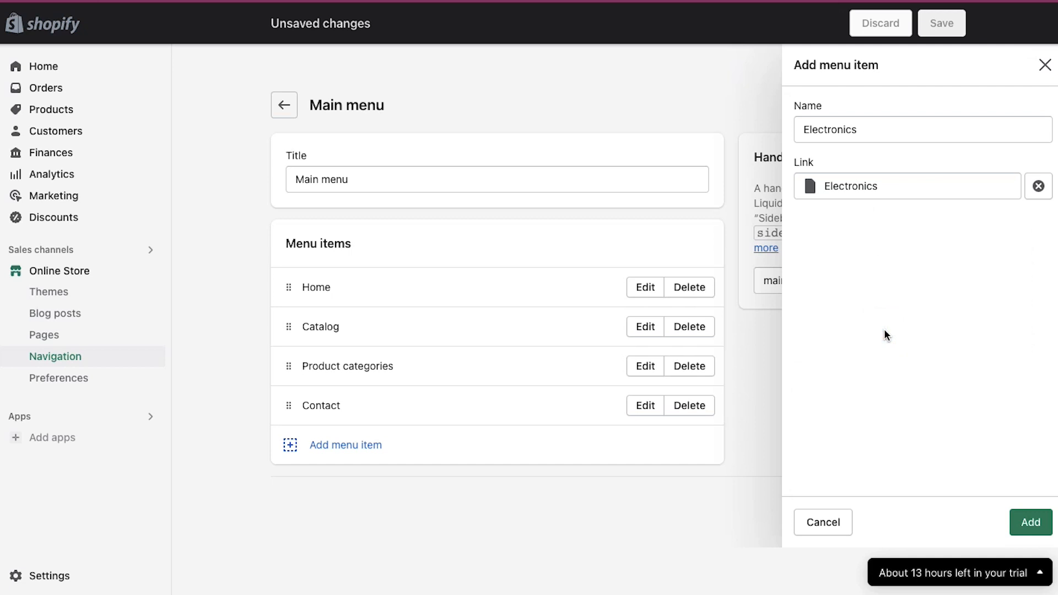
pyautogui.click(1022, 520)
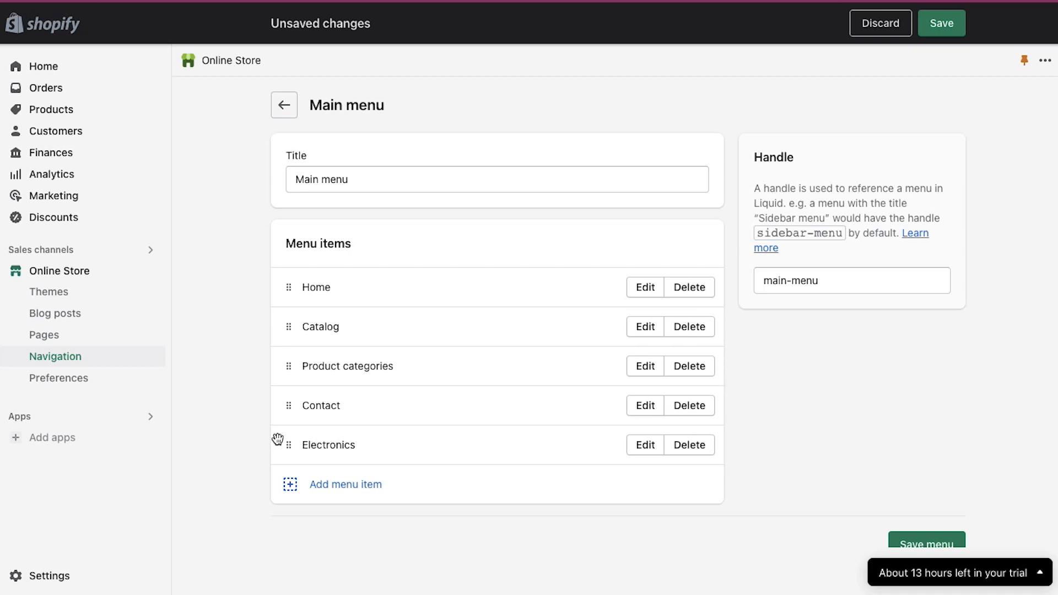
pyautogui.moveTo(286, 444); pyautogui.dragTo(286, 406)
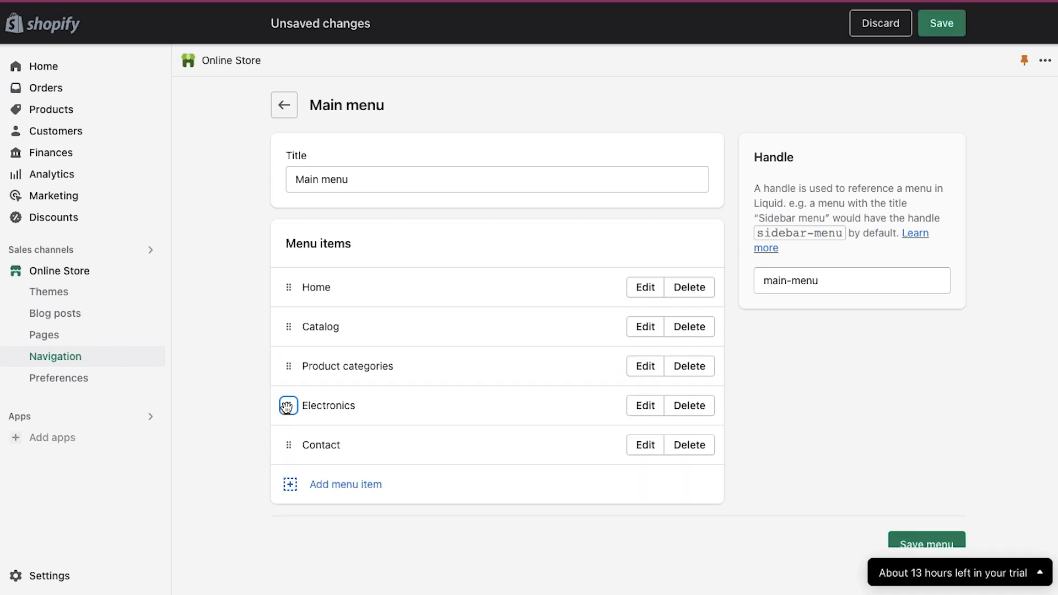
pyautogui.moveTo(287, 406)
pyautogui.mouseDown()
pyautogui.moveTo(272, 386)
pyautogui.moveTo(301, 406)
pyautogui.mouseUp()
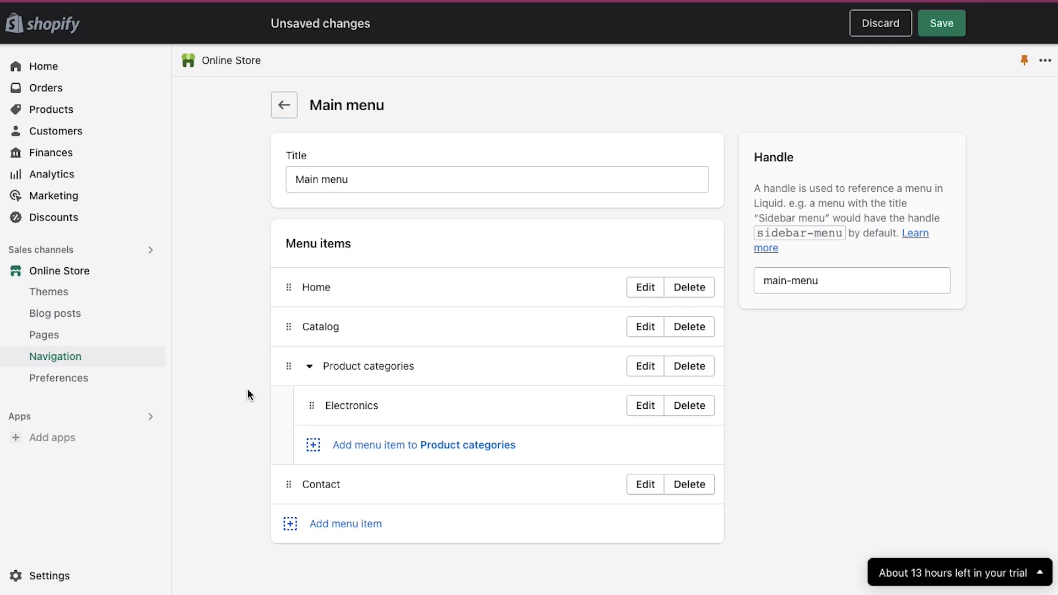
# - Add a Footwear item linked to the Footwear page under Product categories
pyautogui.press('Tab')
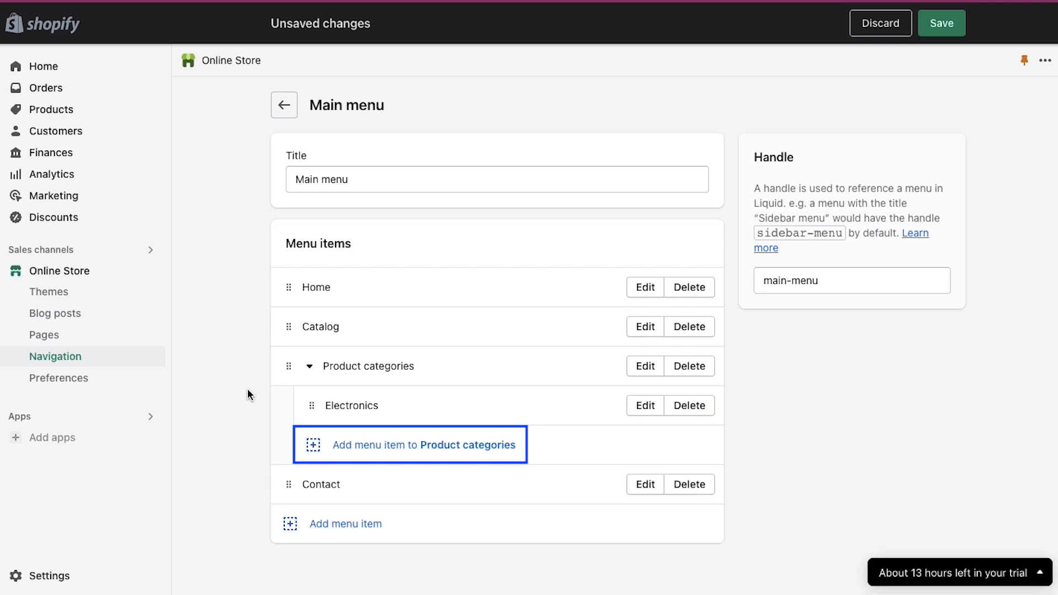
pyautogui.click(350, 445)
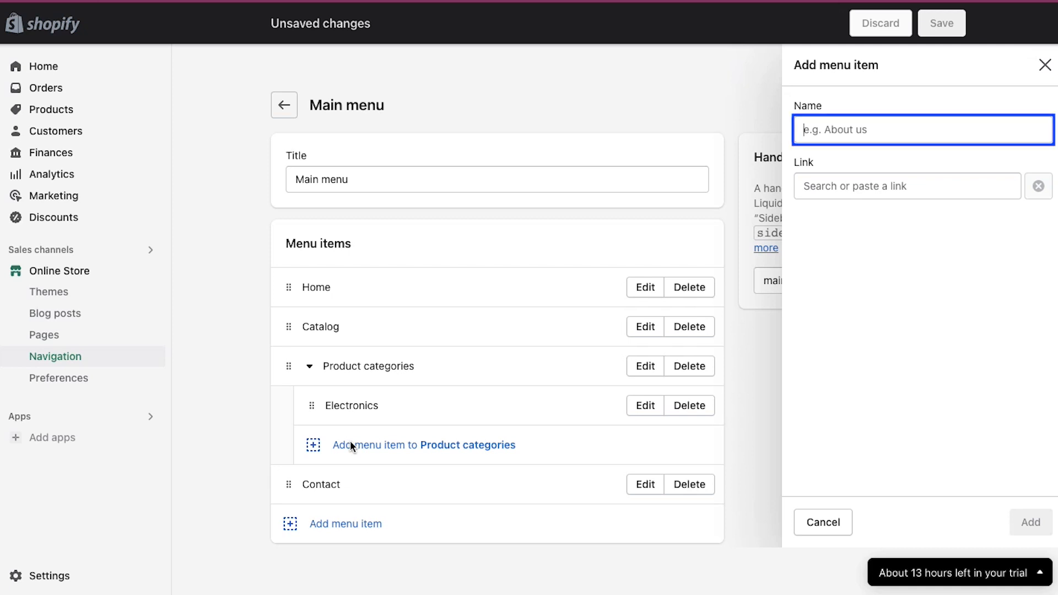
pyautogui.click(845, 132)
pyautogui.write('Footwear')
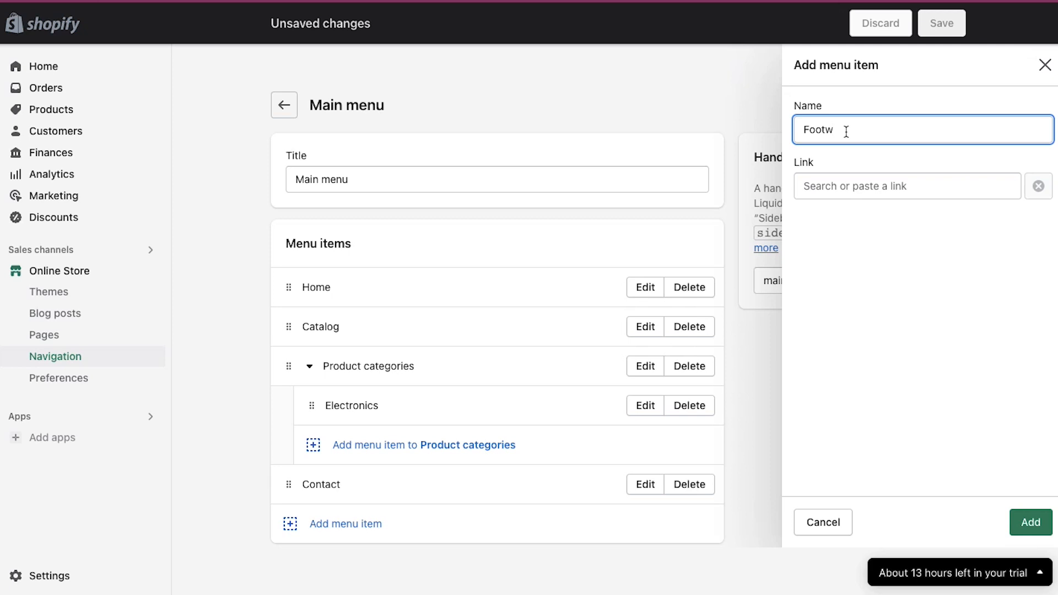
pyautogui.click(881, 181)
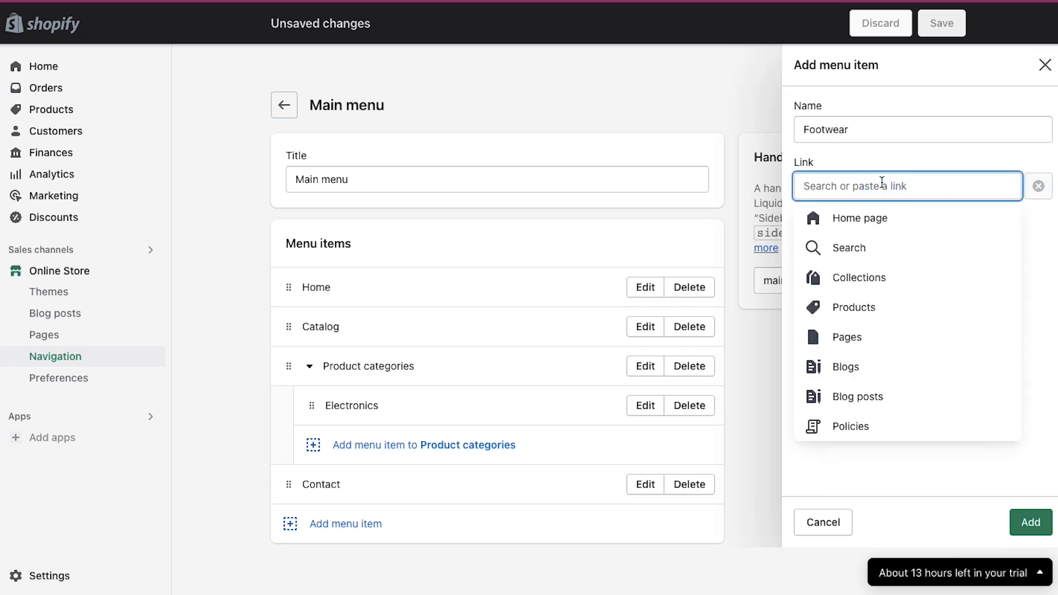
pyautogui.click(906, 337)
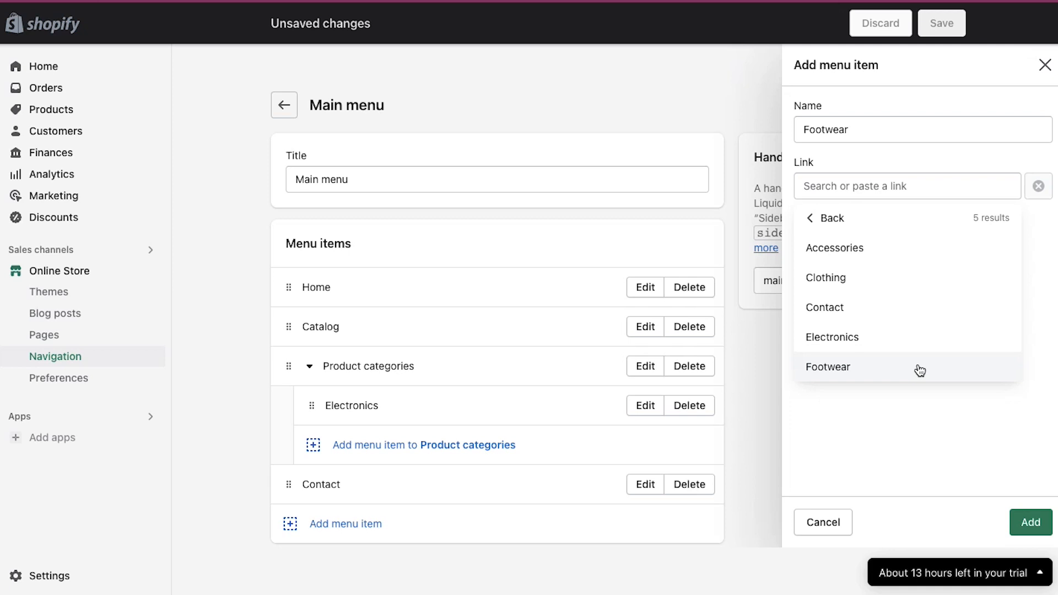
pyautogui.click(919, 370)
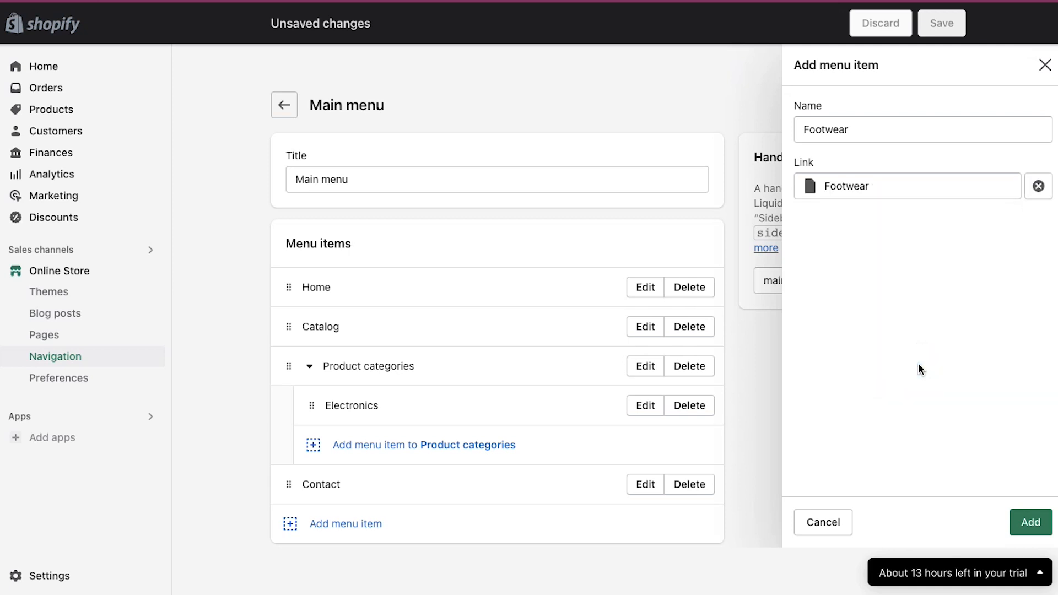
pyautogui.click(1032, 519)
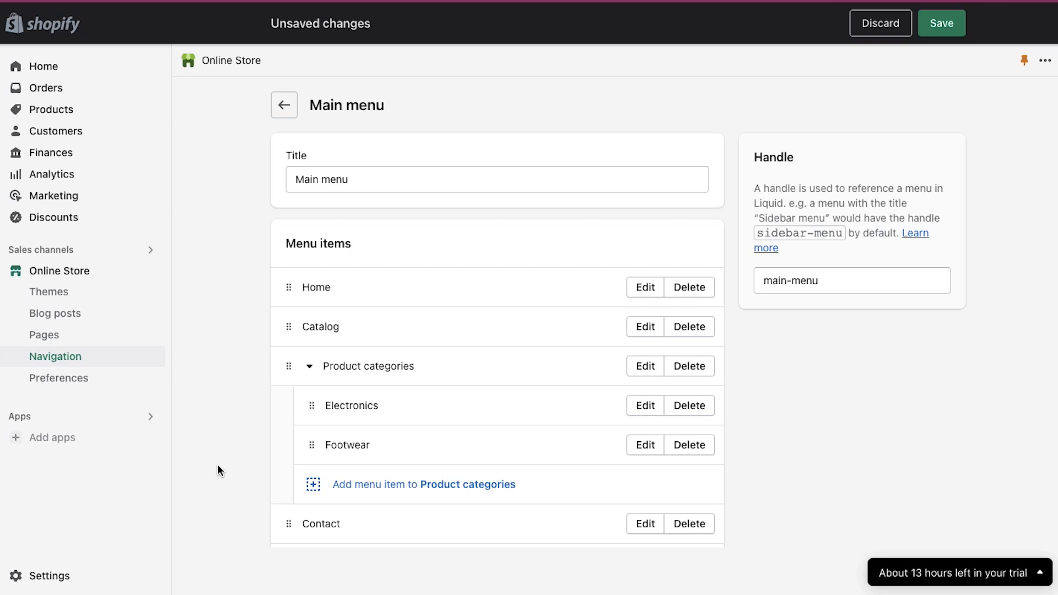
# - Add a Clothing item linked to the Clothing page under Product categories
pyautogui.press('Tab')
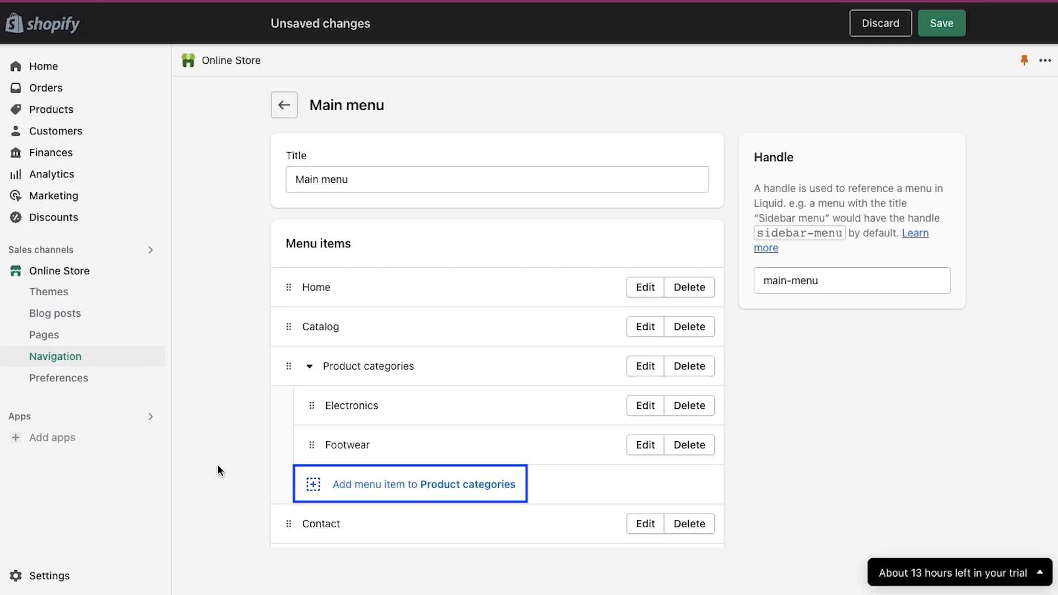
pyautogui.click(365, 482)
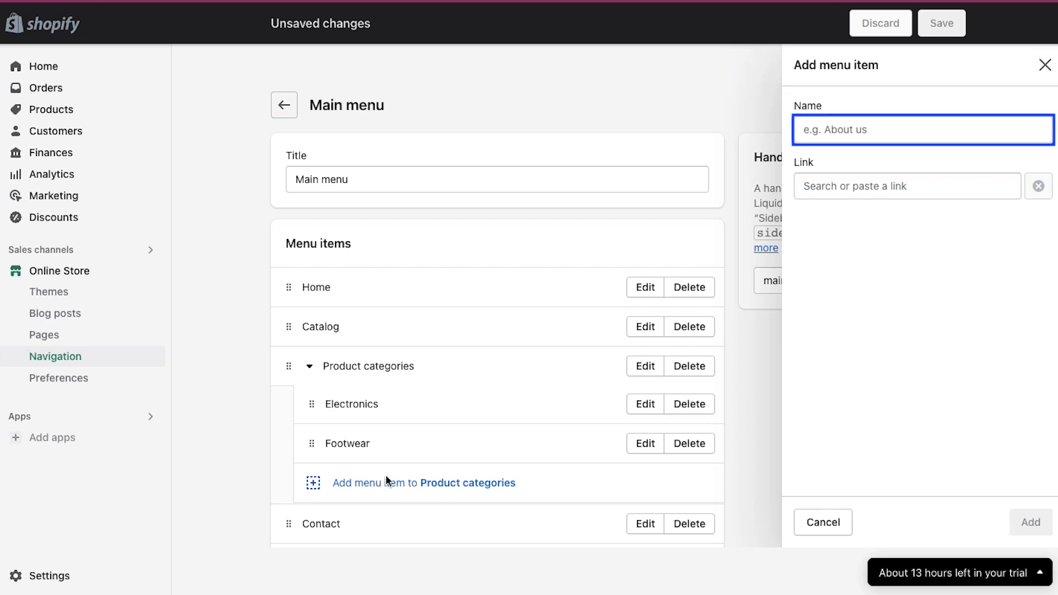
pyautogui.click(854, 127)
pyautogui.write('Clothing')
pyautogui.click(870, 177)
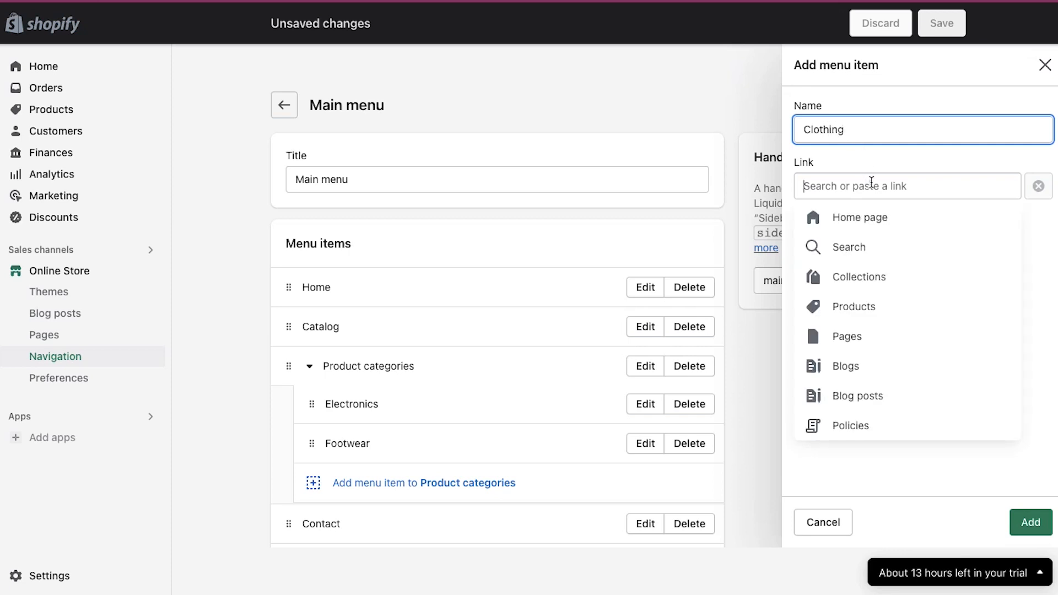
pyautogui.click(884, 336)
pyautogui.click(881, 281)
pyautogui.click(877, 276)
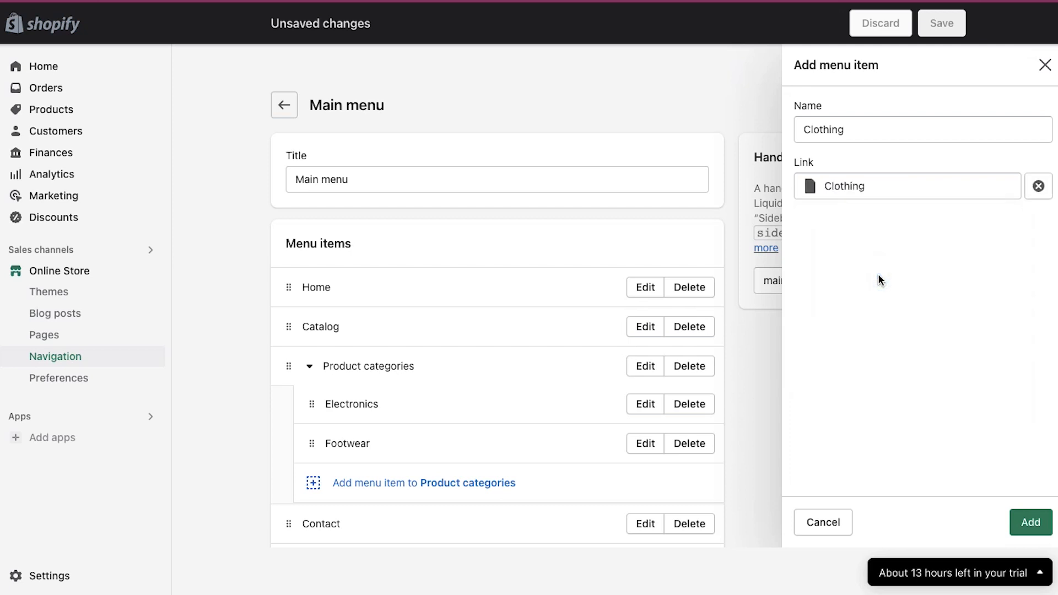
pyautogui.click(1028, 520)
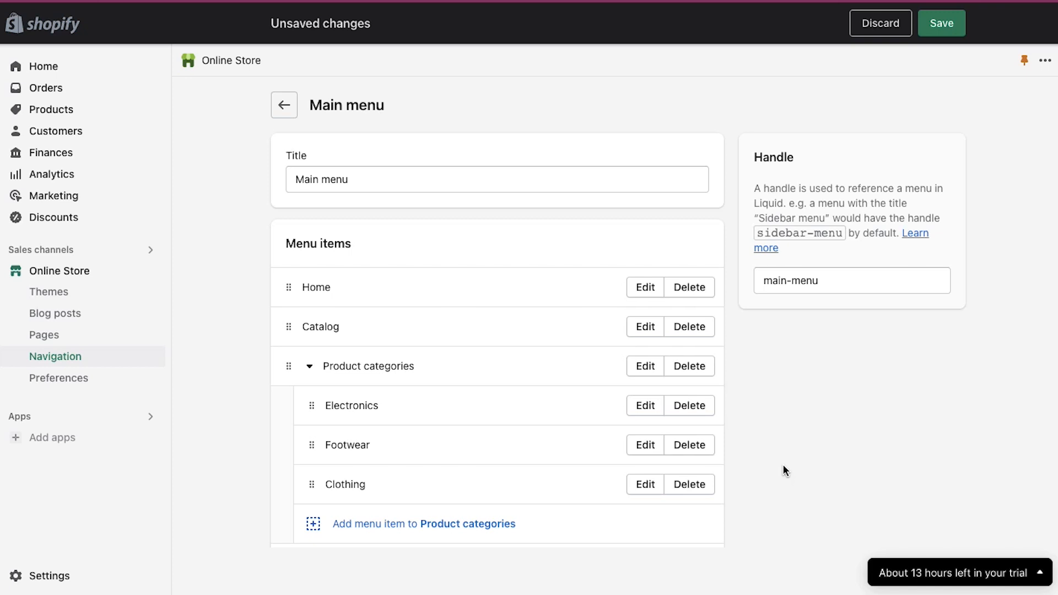
# - Add an Accessories item linked to the Accessories page under Product categories and save the menu
pyautogui.click(514, 523)
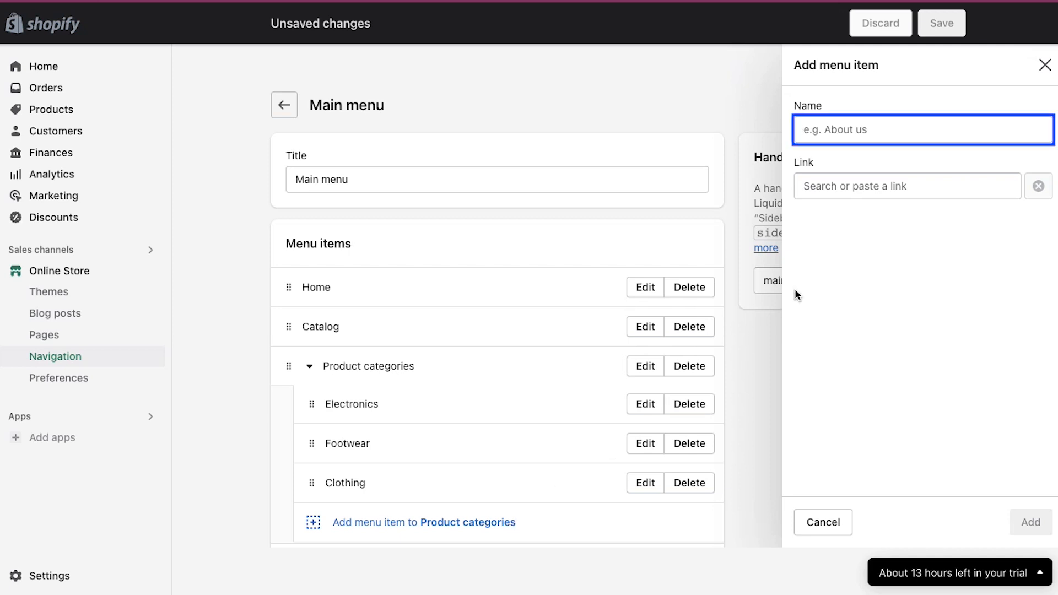
pyautogui.click(871, 130)
pyautogui.write('Accessories')
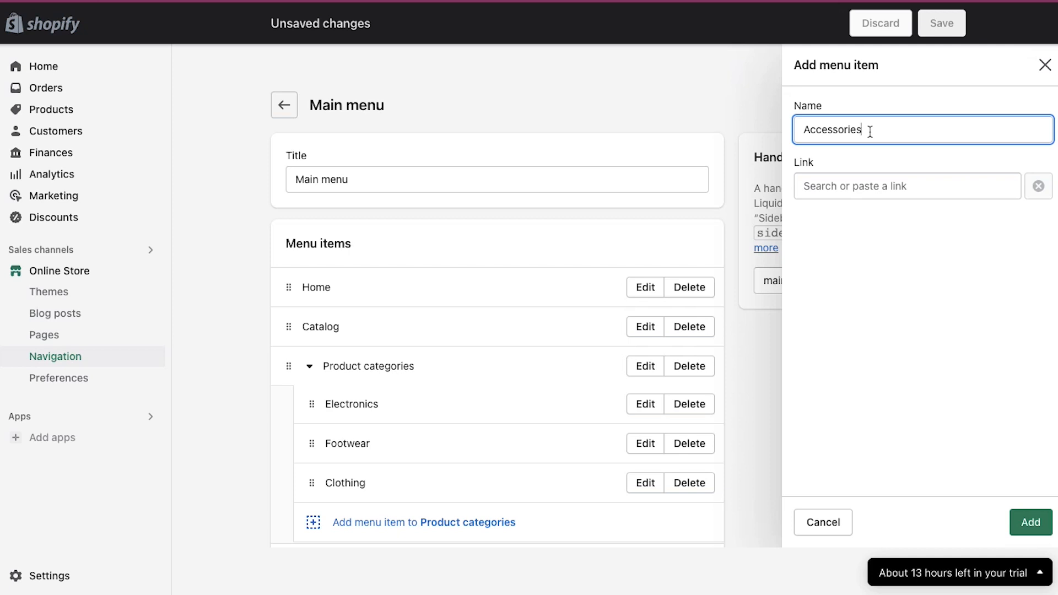
pyautogui.click(887, 177)
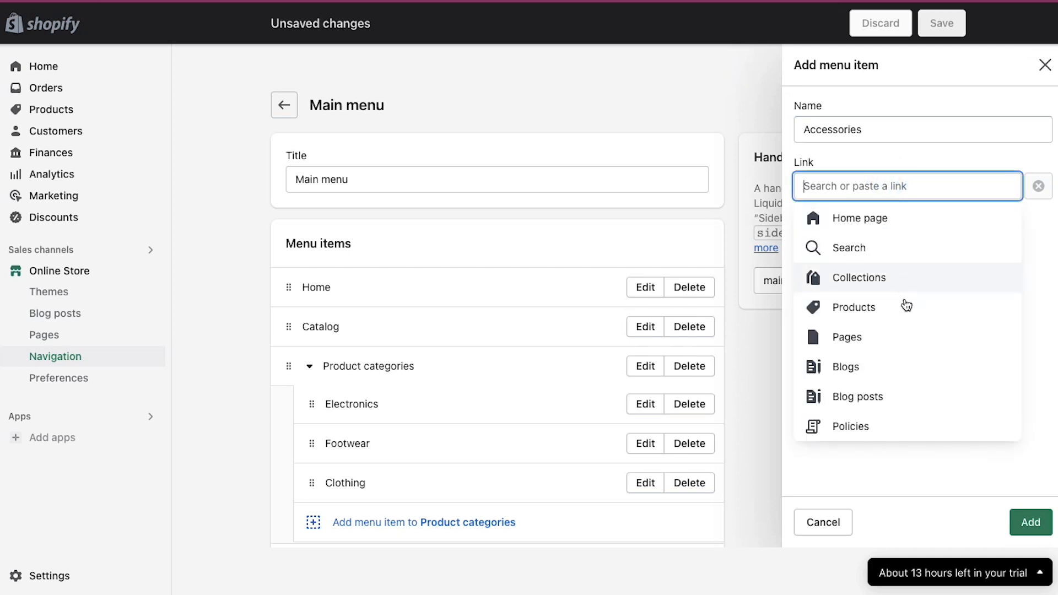
pyautogui.click(909, 329)
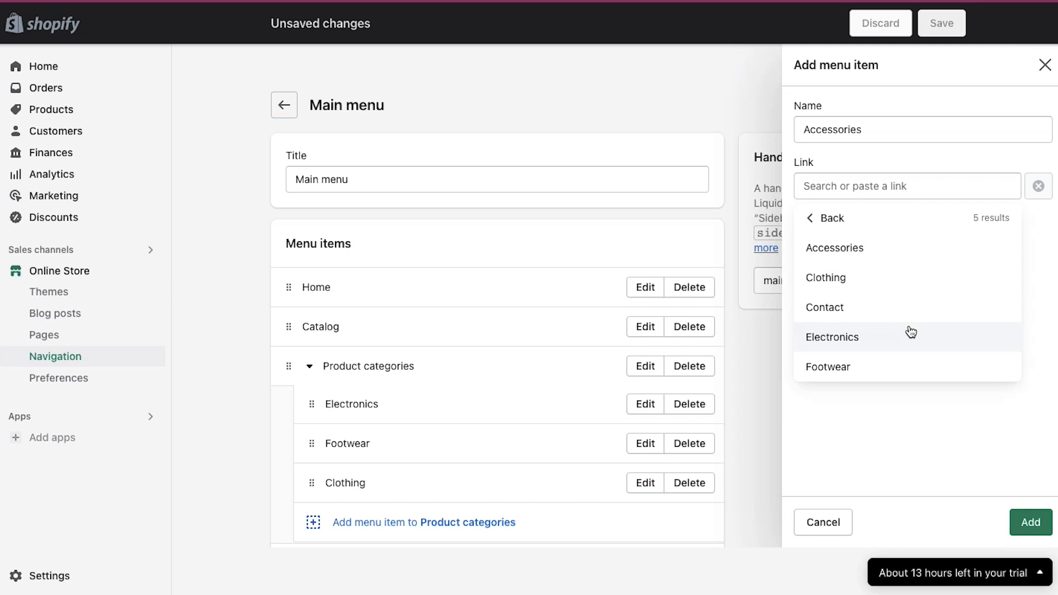
pyautogui.click(899, 256)
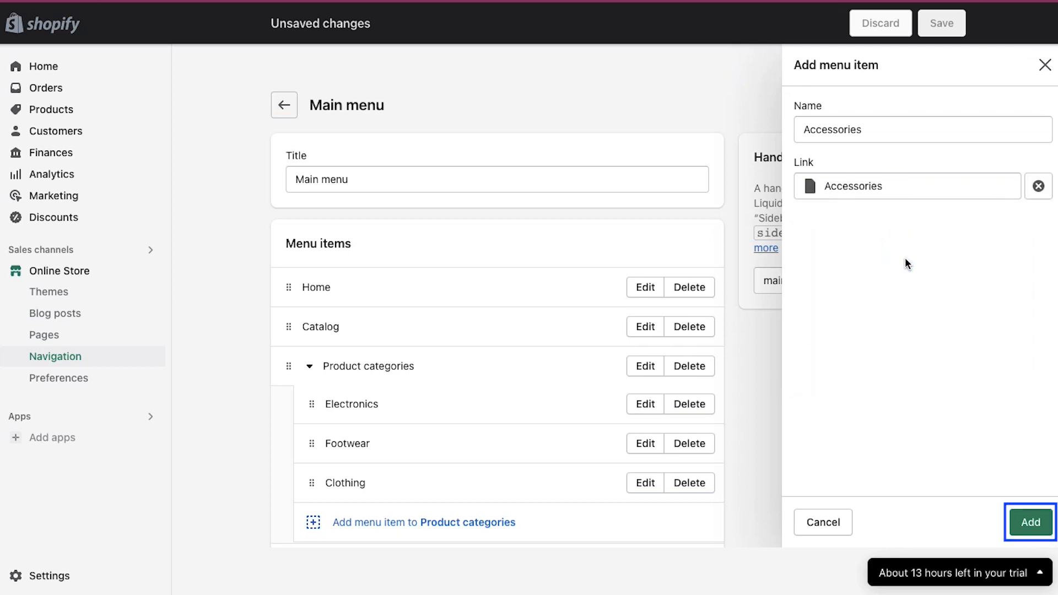
pyautogui.click(1030, 522)
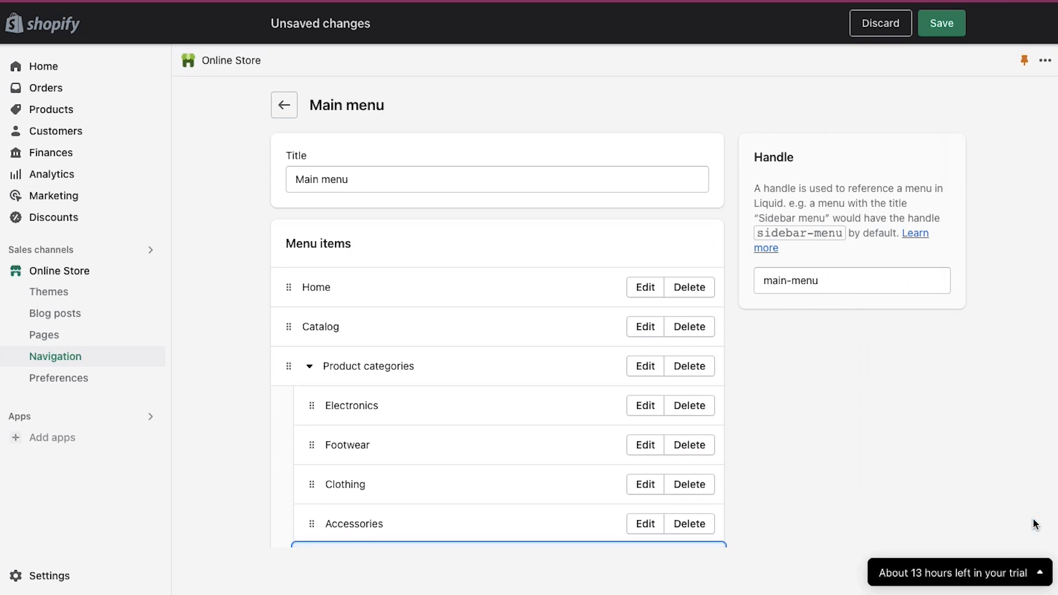
pyautogui.scroll(-3, 835, 326)
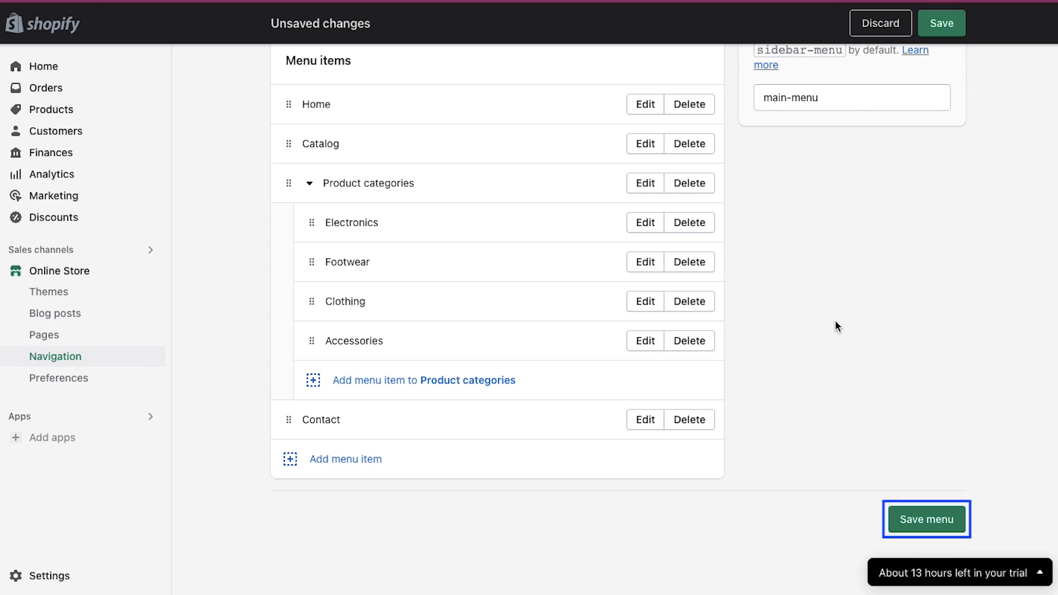
pyautogui.click(911, 518)
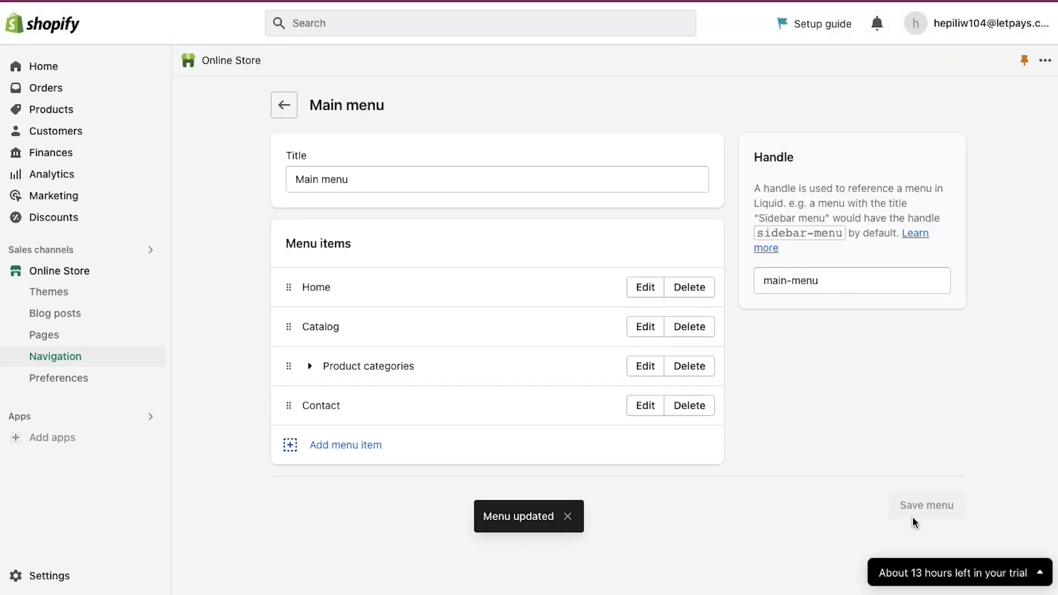
# - Leave the menu editor and open the storefront from the Online Store themes page
pyautogui.click(82, 355)
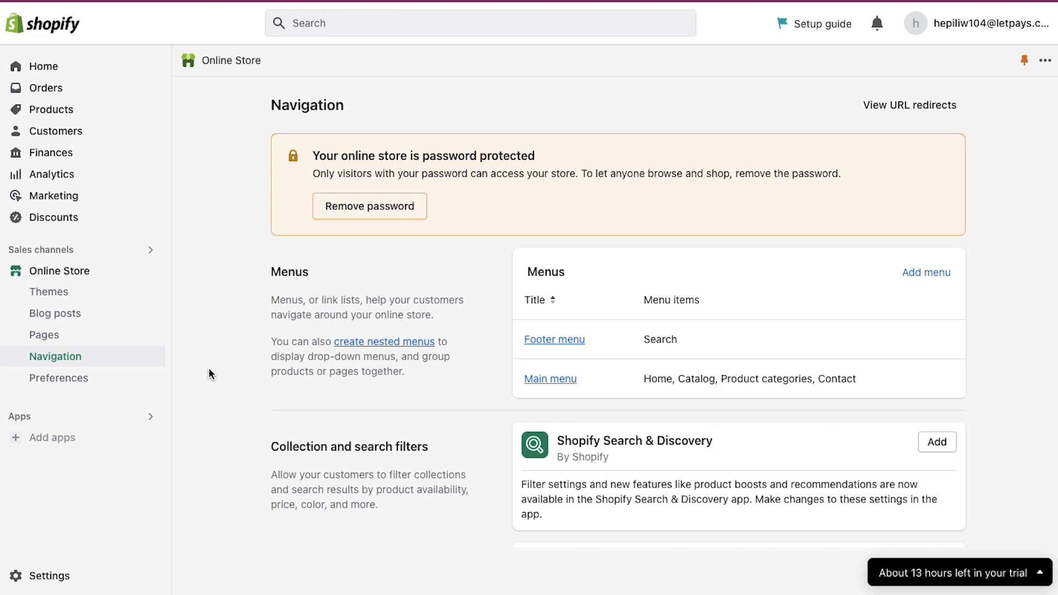
pyautogui.click(81, 272)
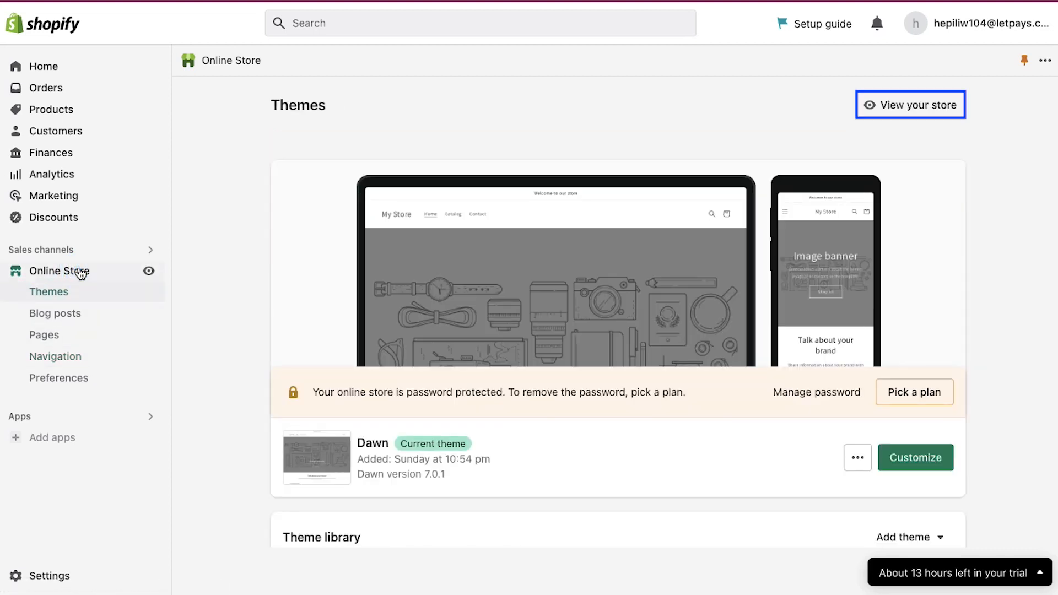
pyautogui.click(893, 108)
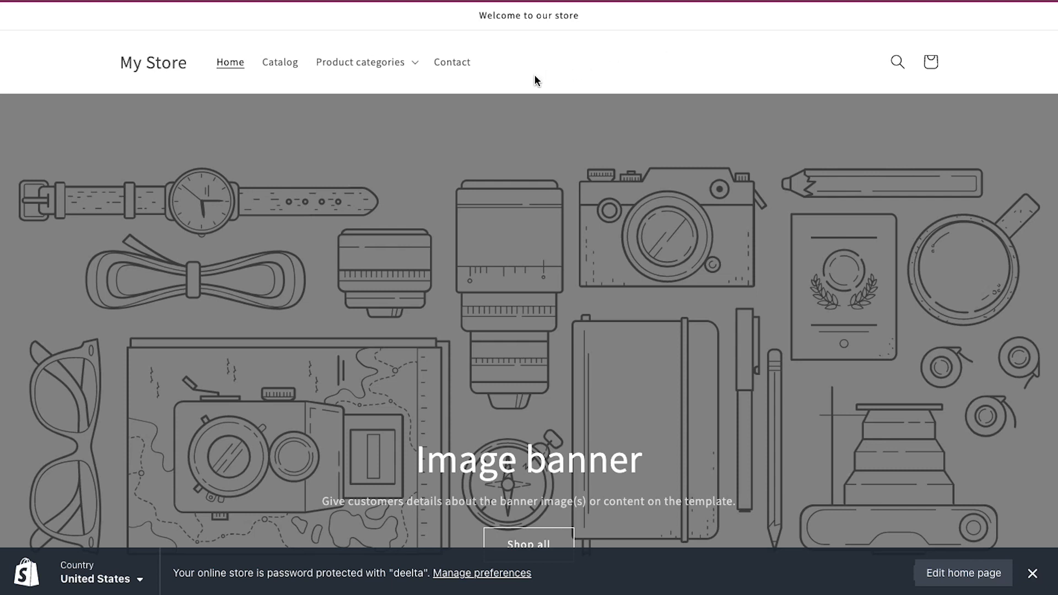
# - Check the category entries in the storefront's Product categories drop-down and dismiss the store preview bar
pyautogui.click(415, 70)
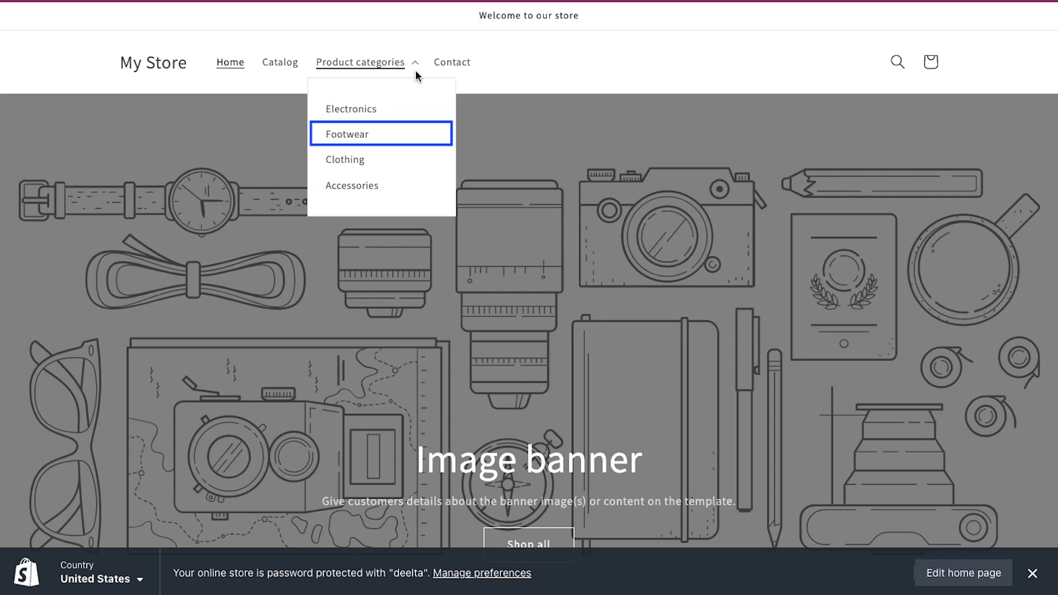
pyautogui.press('Tab')
pyautogui.press('Tab')
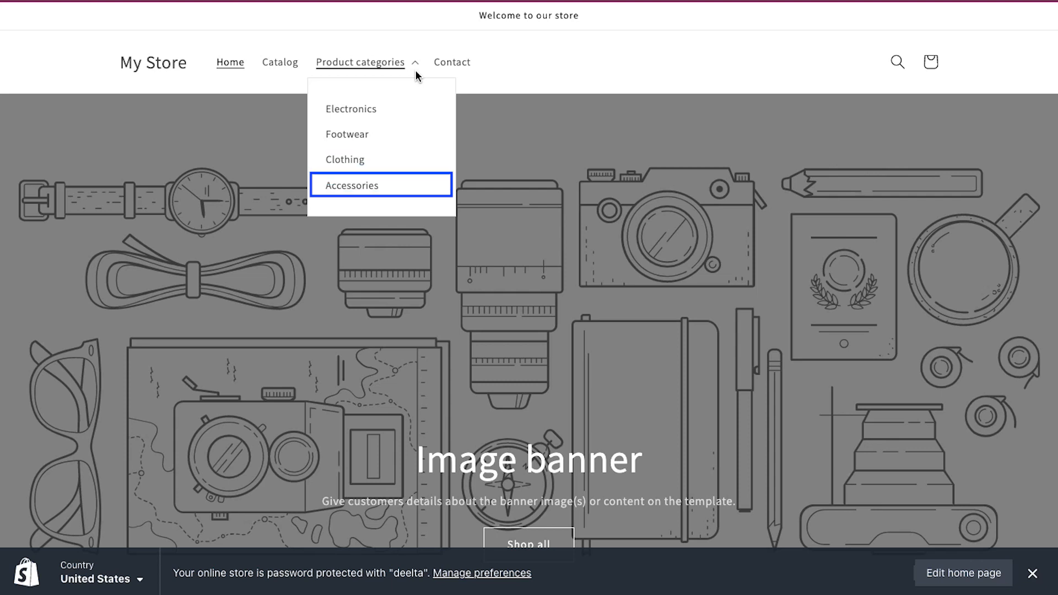
pyautogui.click(416, 71)
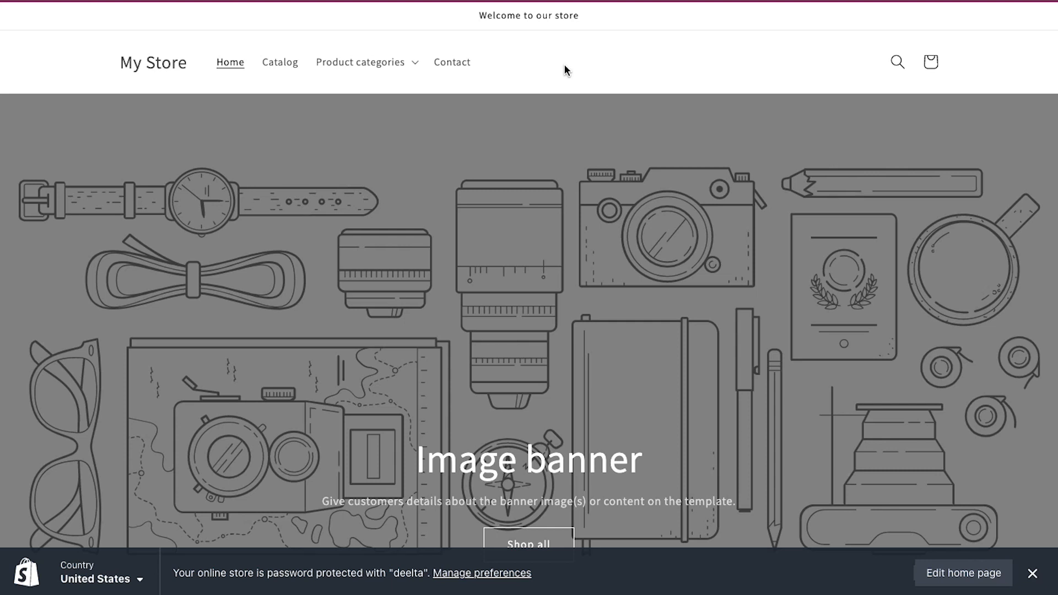
pyautogui.click(1036, 574)
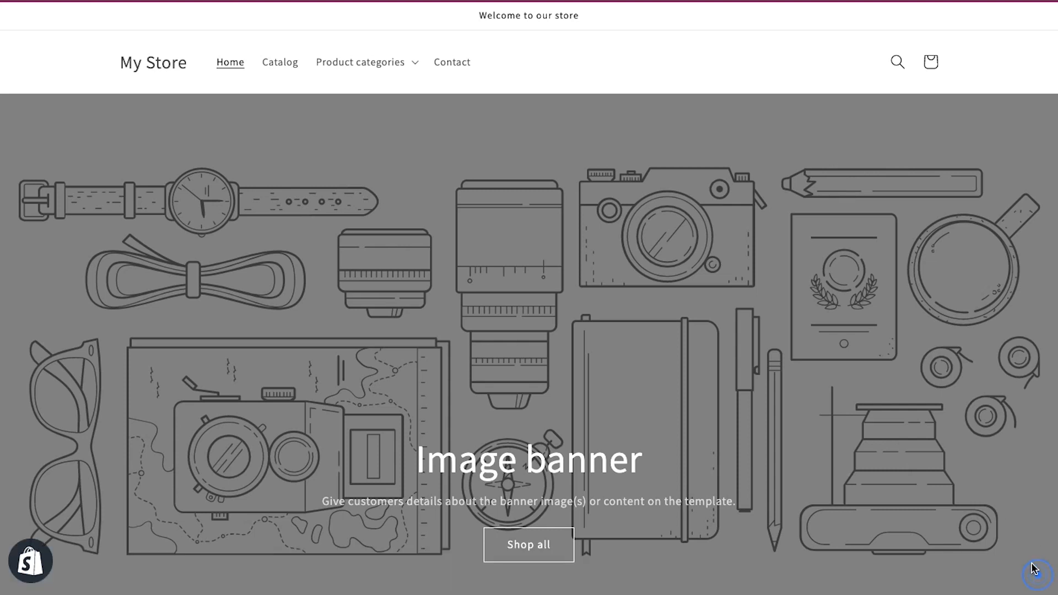
pyautogui.click(647, 69)
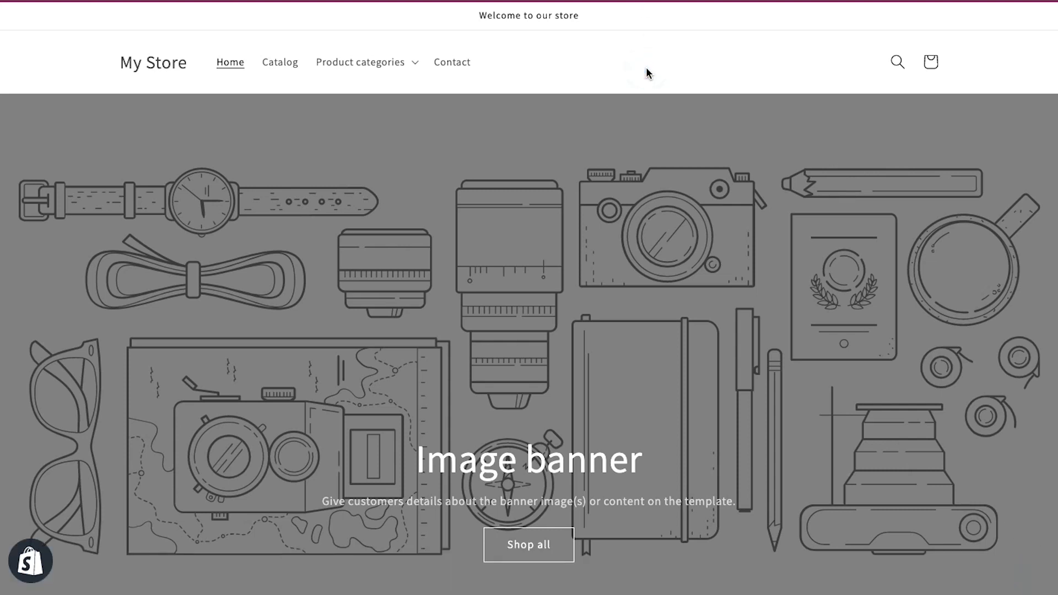